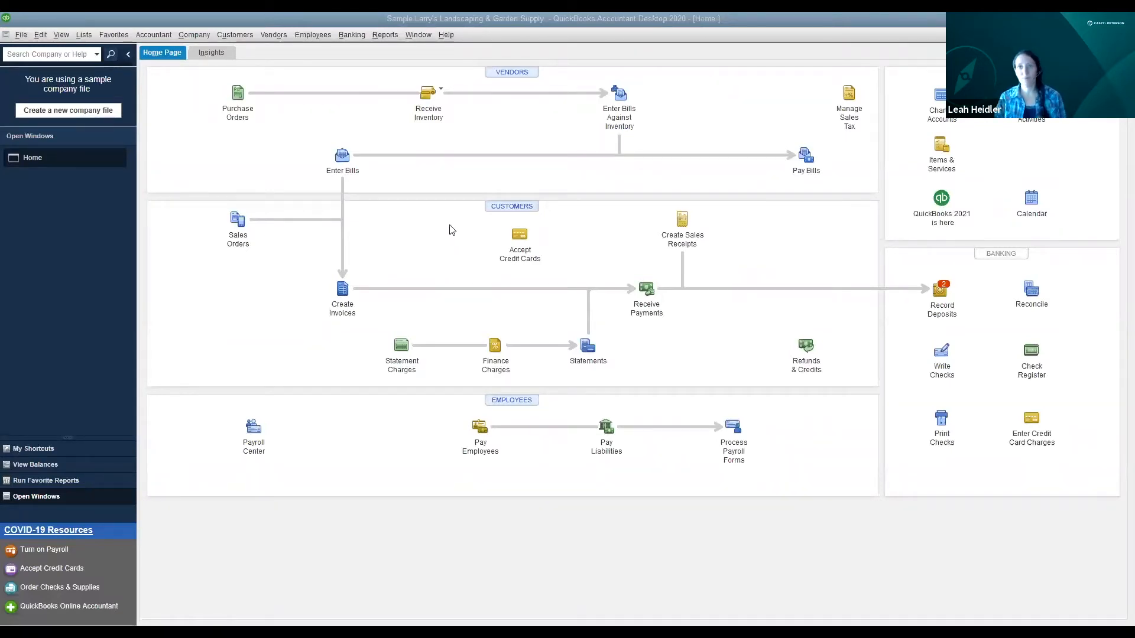
# Step: Begin reconciling the Checking account with an ending balance of 237,625.00
pyautogui.click(357, 36)
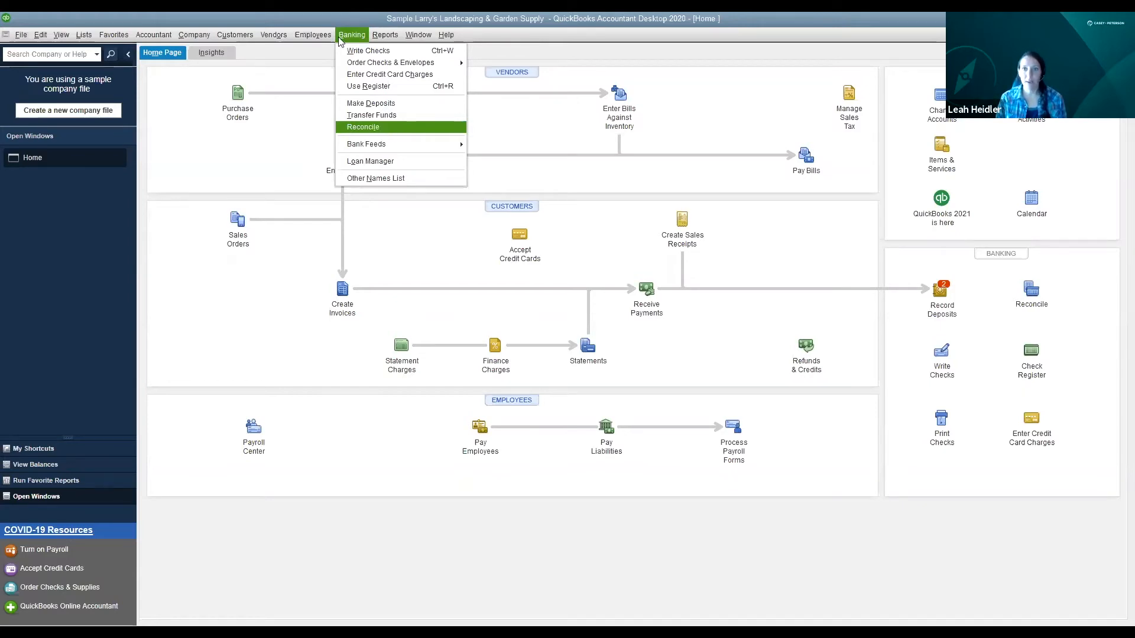
pyautogui.click(363, 130)
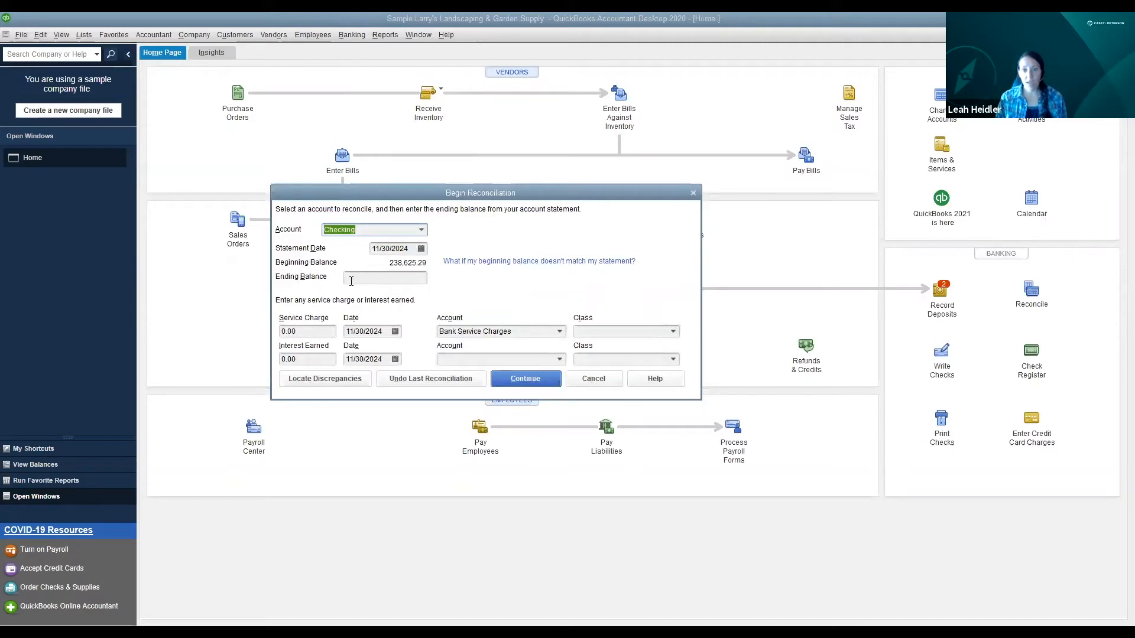
pyautogui.click(376, 278)
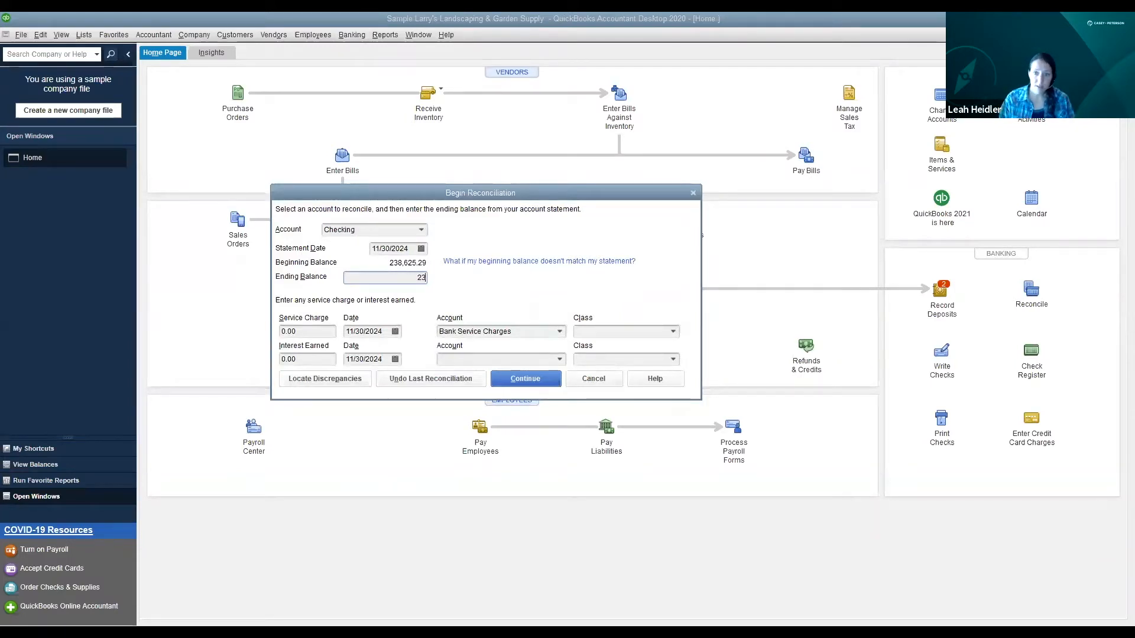
pyautogui.write('237625.00')
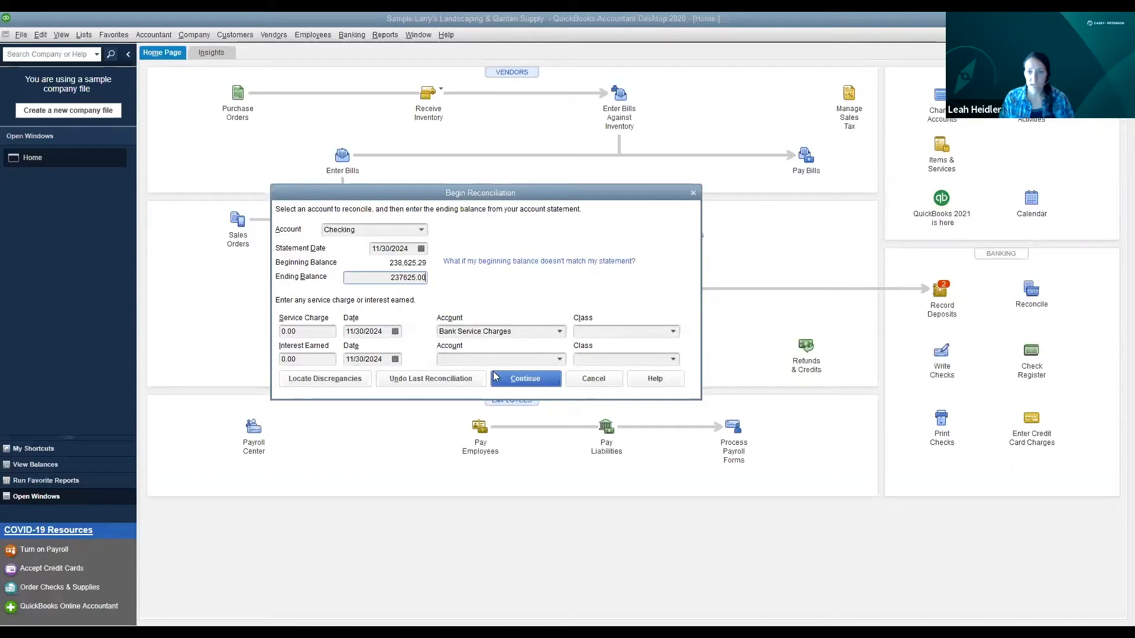
pyautogui.press('Tab')
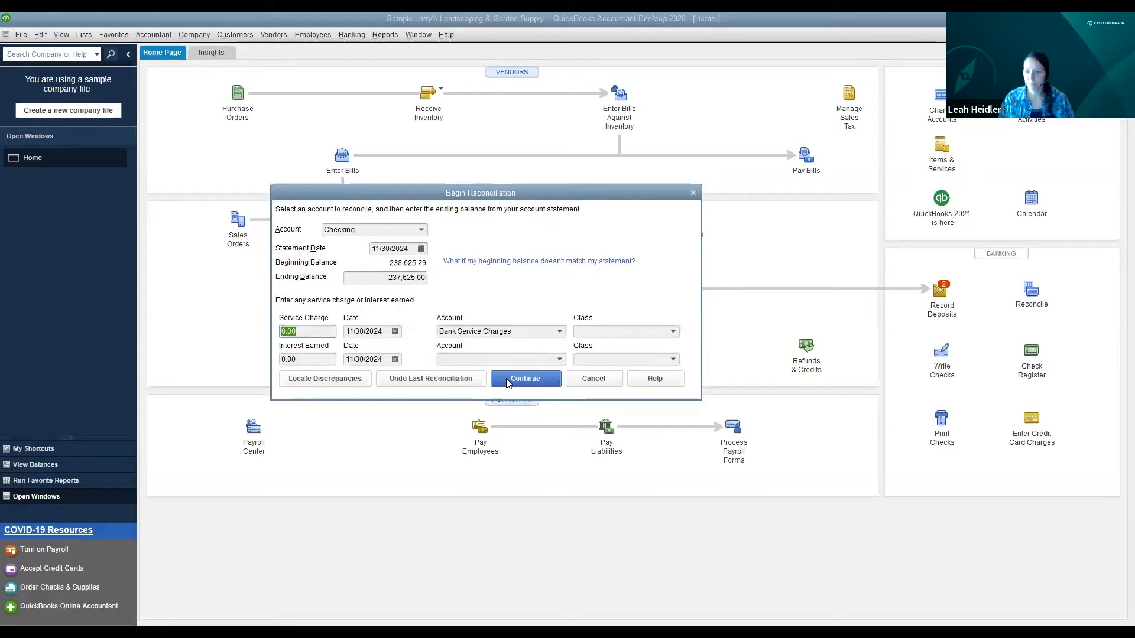
pyautogui.click(507, 381)
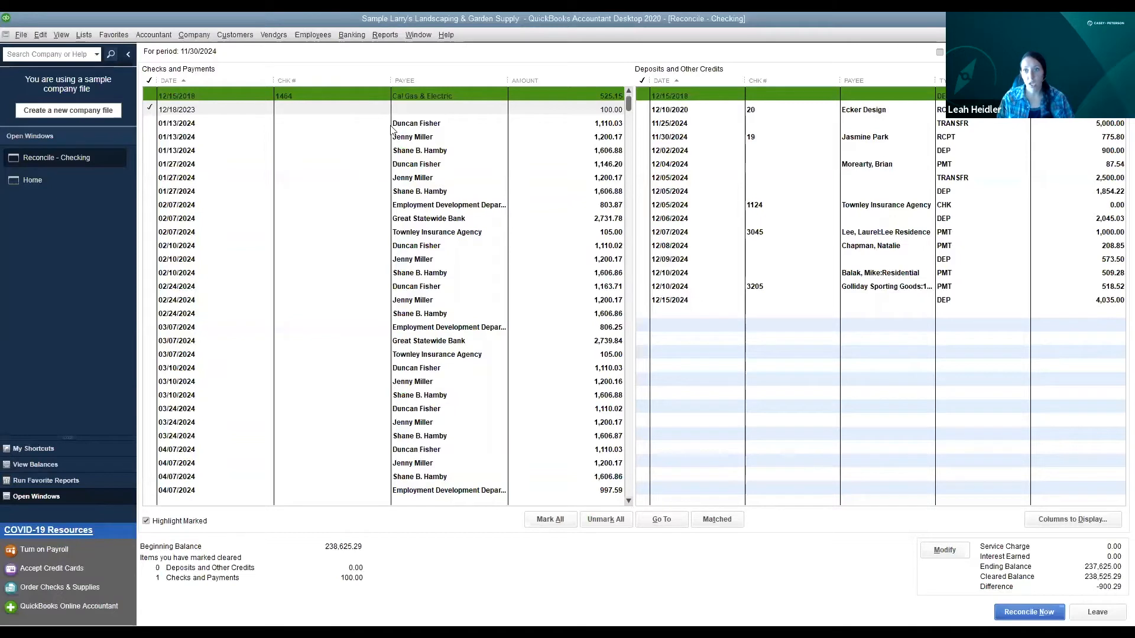
# Step: Open the old Cal Gas & Electric check dated 12/15/2018 from the reconciliation list and show it as a repositioned floating window
pyautogui.click(682, 81)
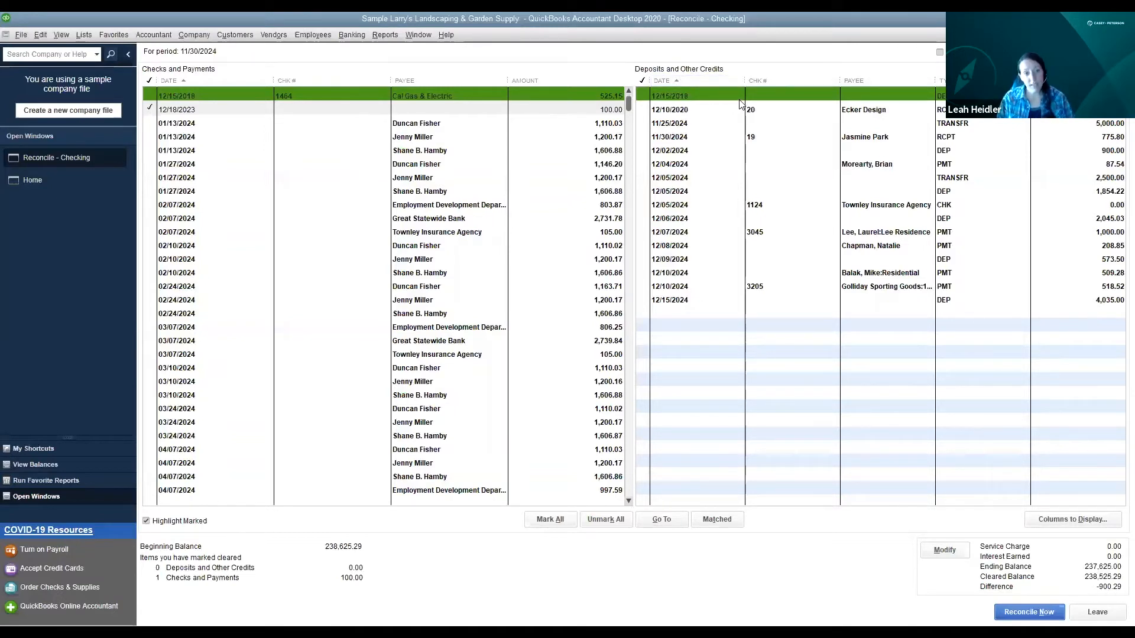
pyautogui.doubleClick(315, 94)
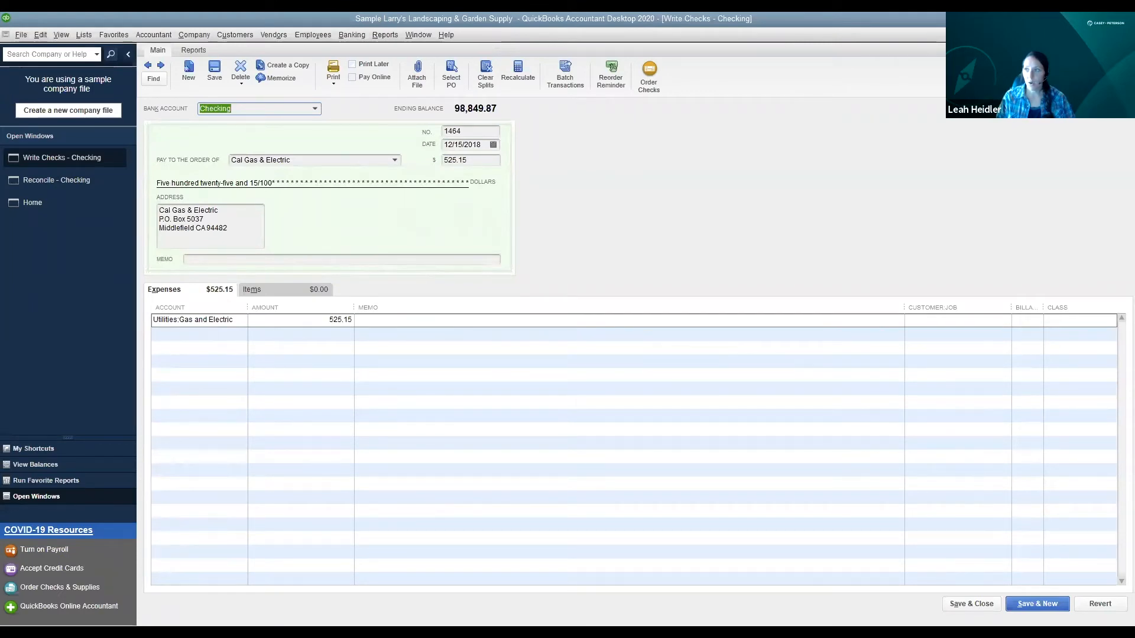
pyautogui.click(1114, 35)
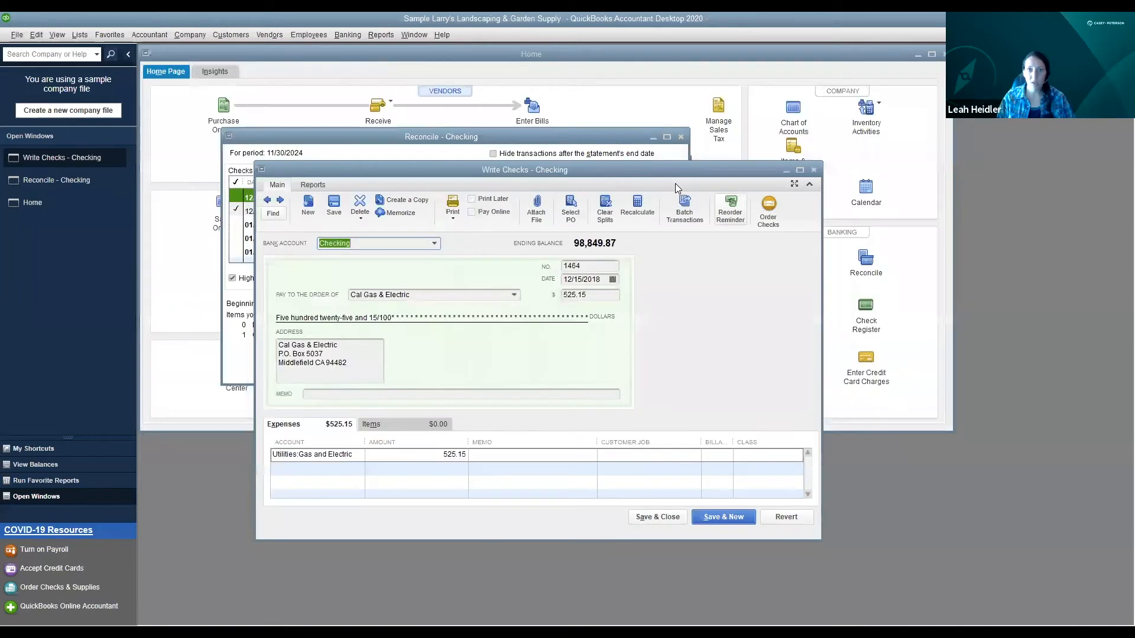
pyautogui.moveTo(662, 345); pyautogui.dragTo(551, 233)
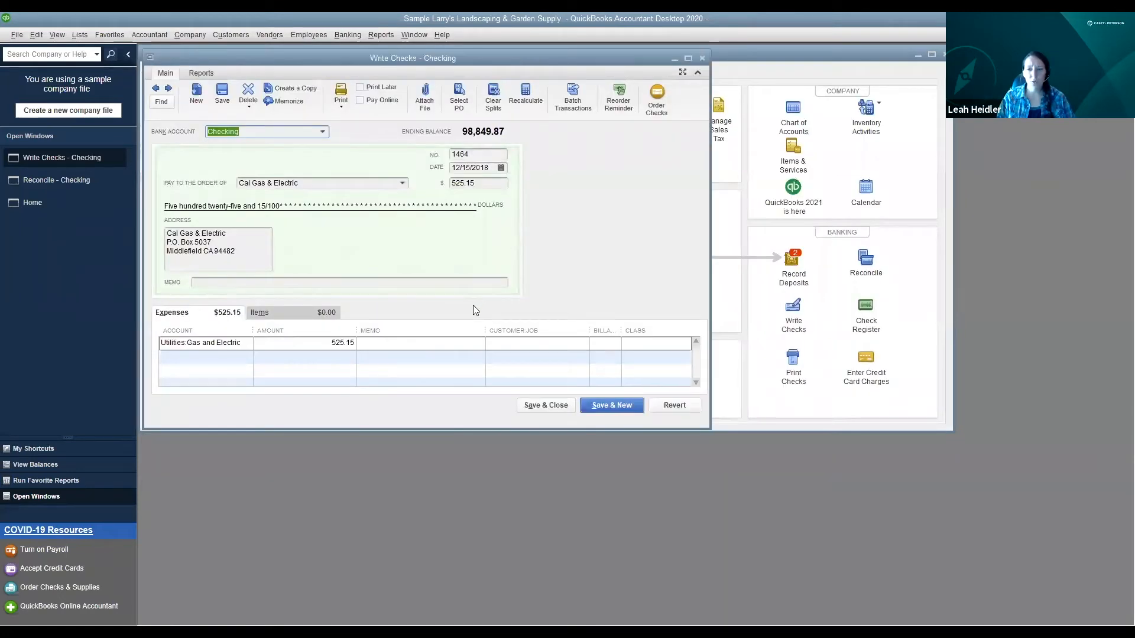
pyautogui.click(57, 35)
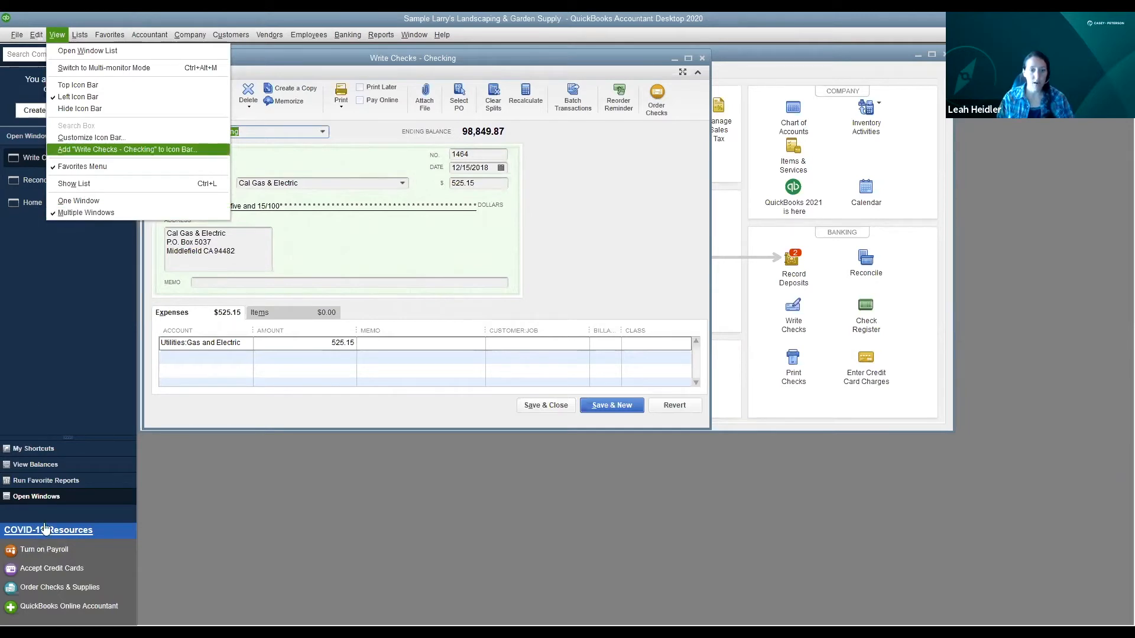
pyautogui.click(40, 501)
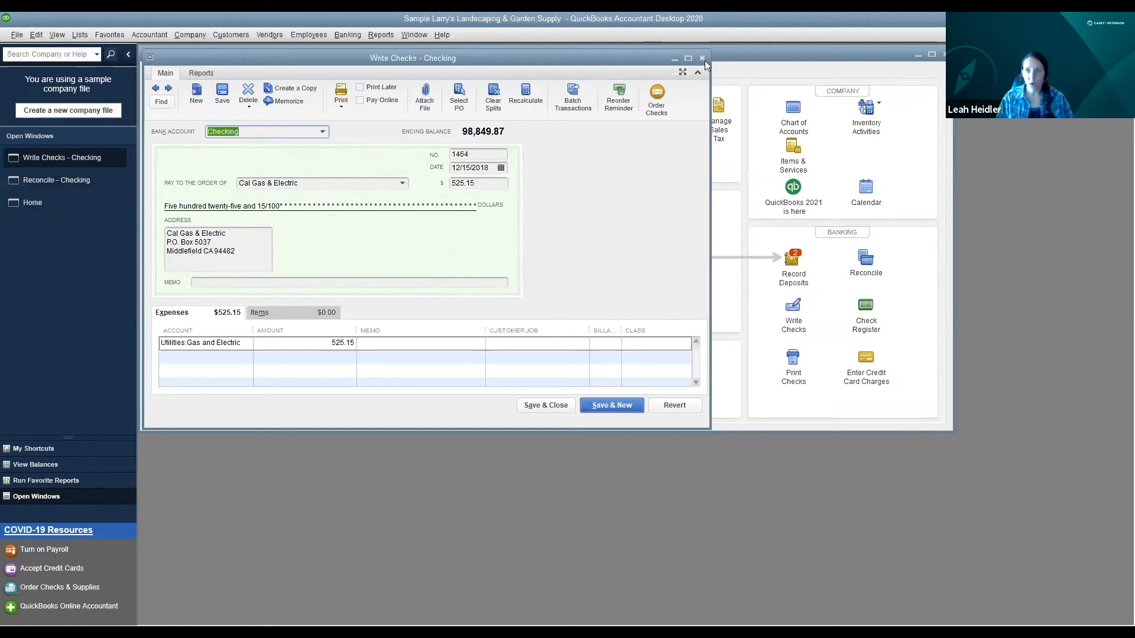
pyautogui.click(413, 36)
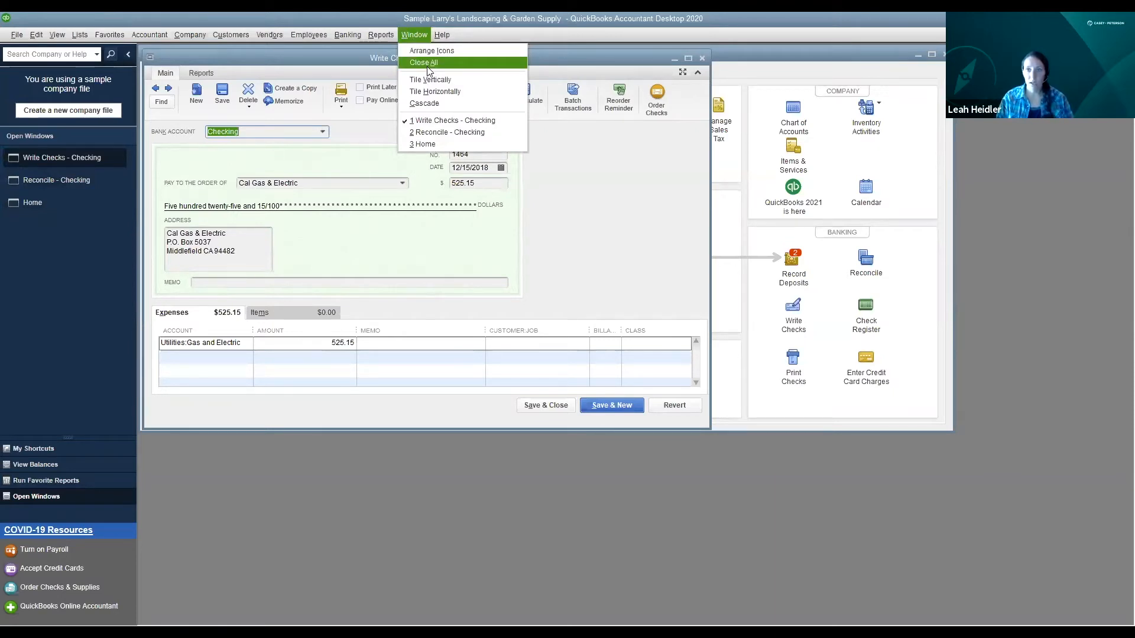
pyautogui.click(421, 37)
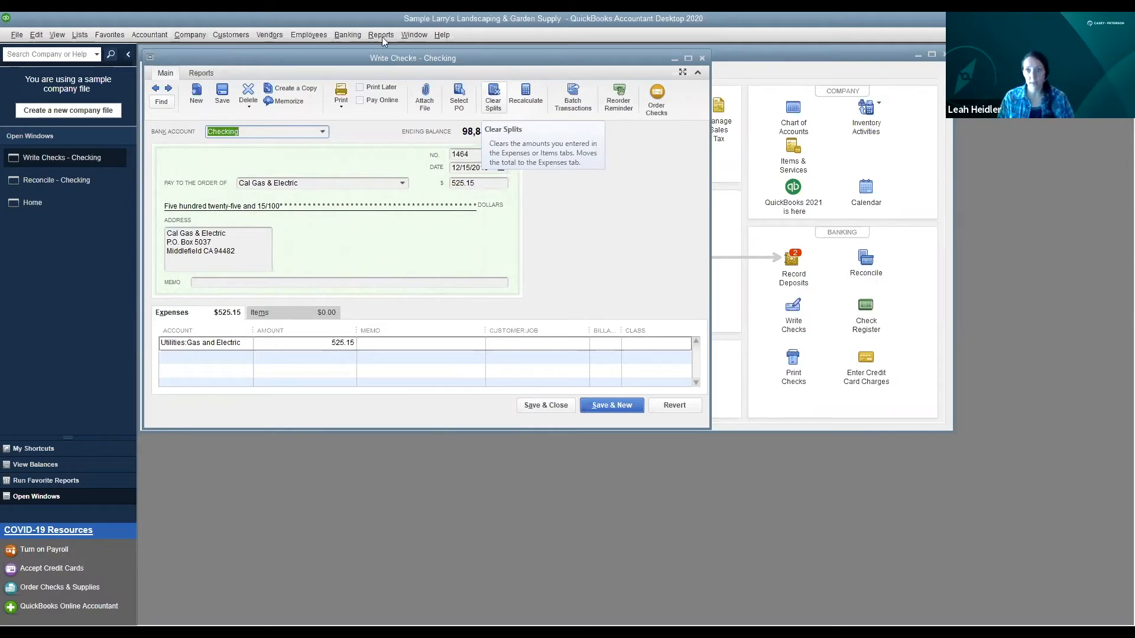
pyautogui.click(425, 34)
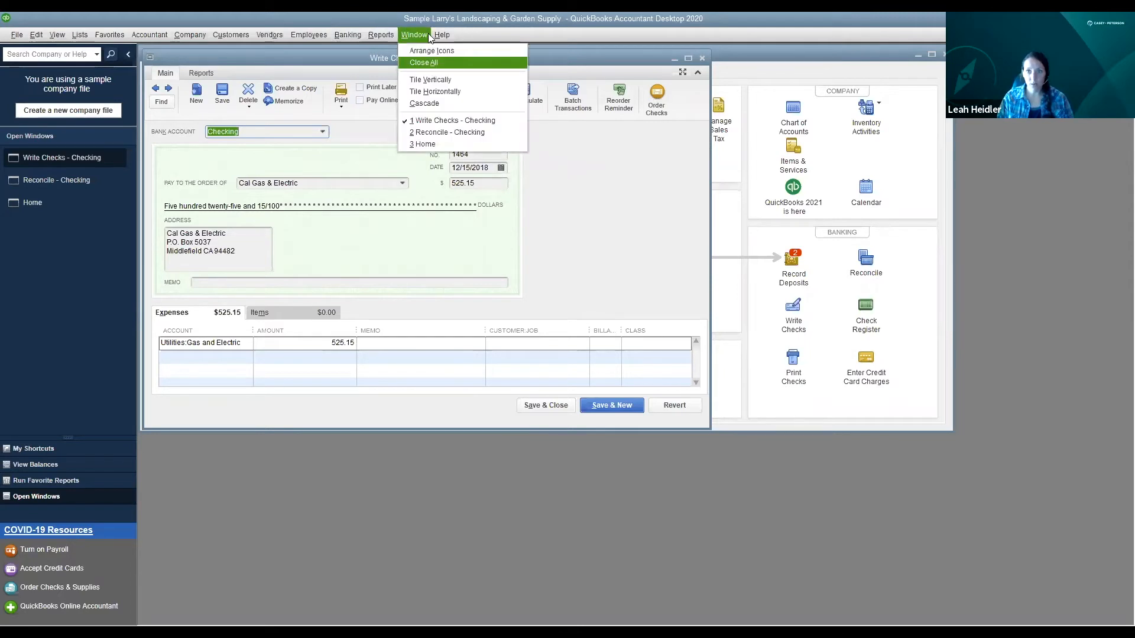
pyautogui.moveTo(442, 34)
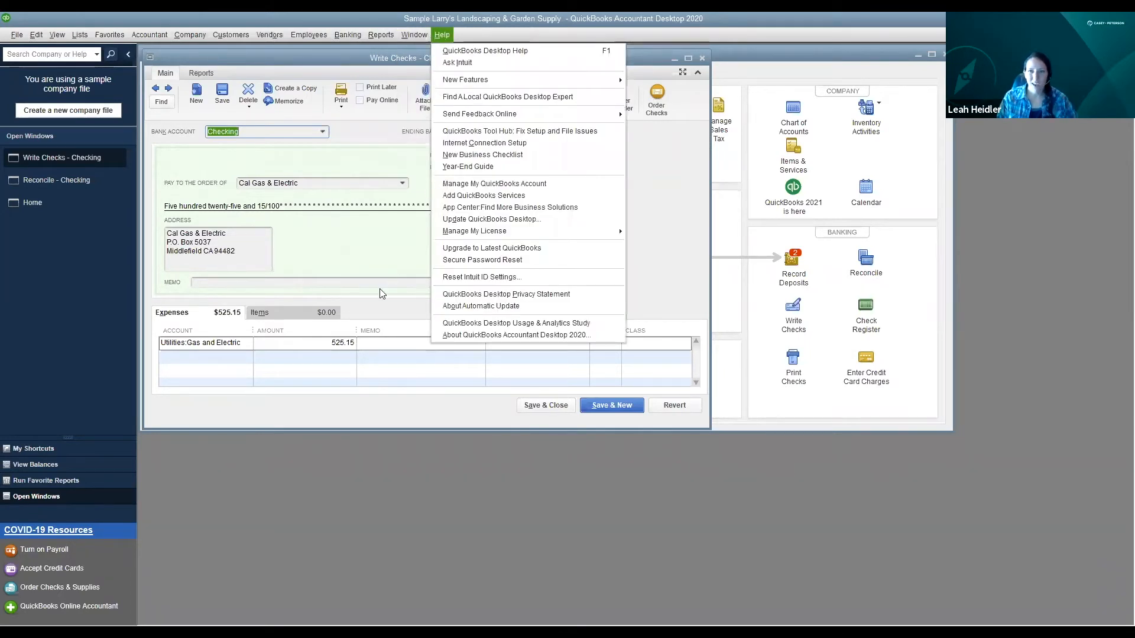
pyautogui.click(383, 307)
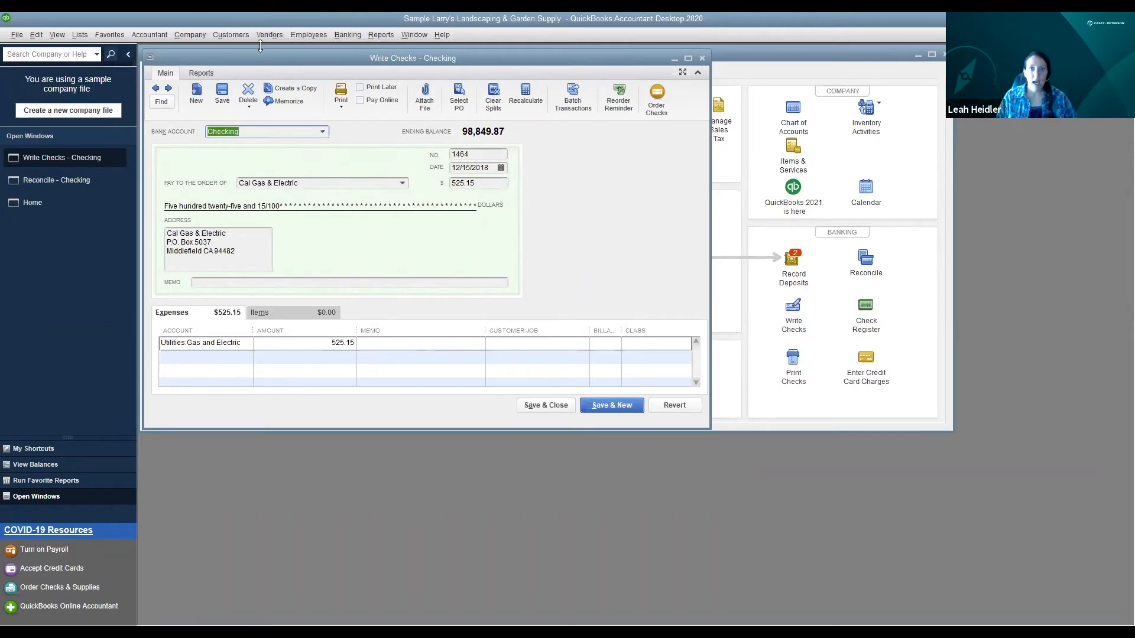
pyautogui.click(195, 35)
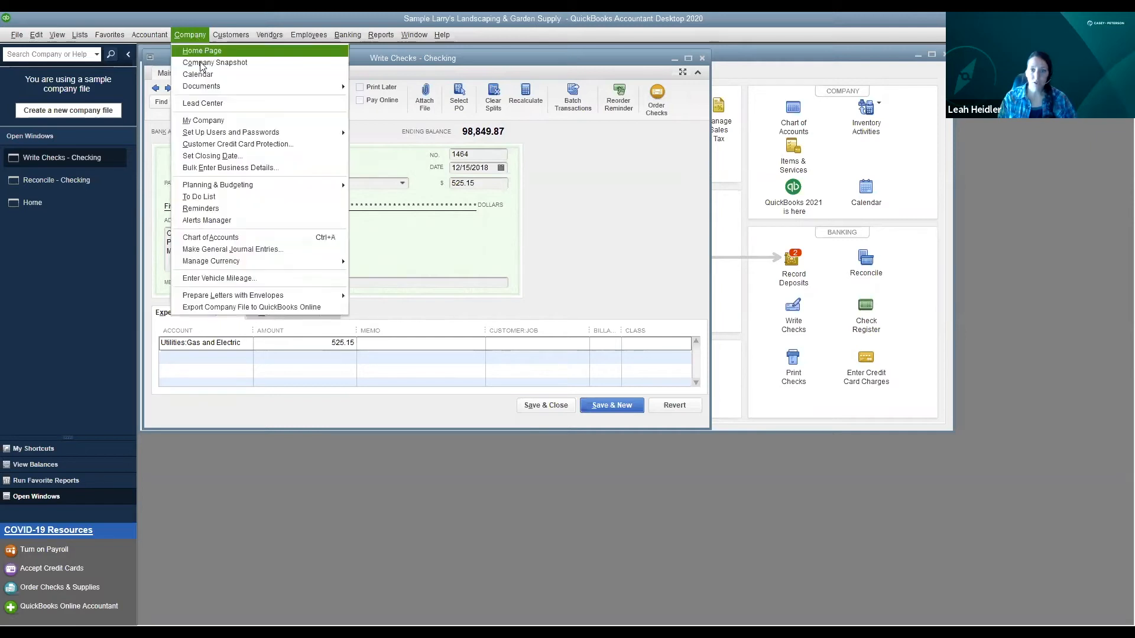
pyautogui.press('Return')
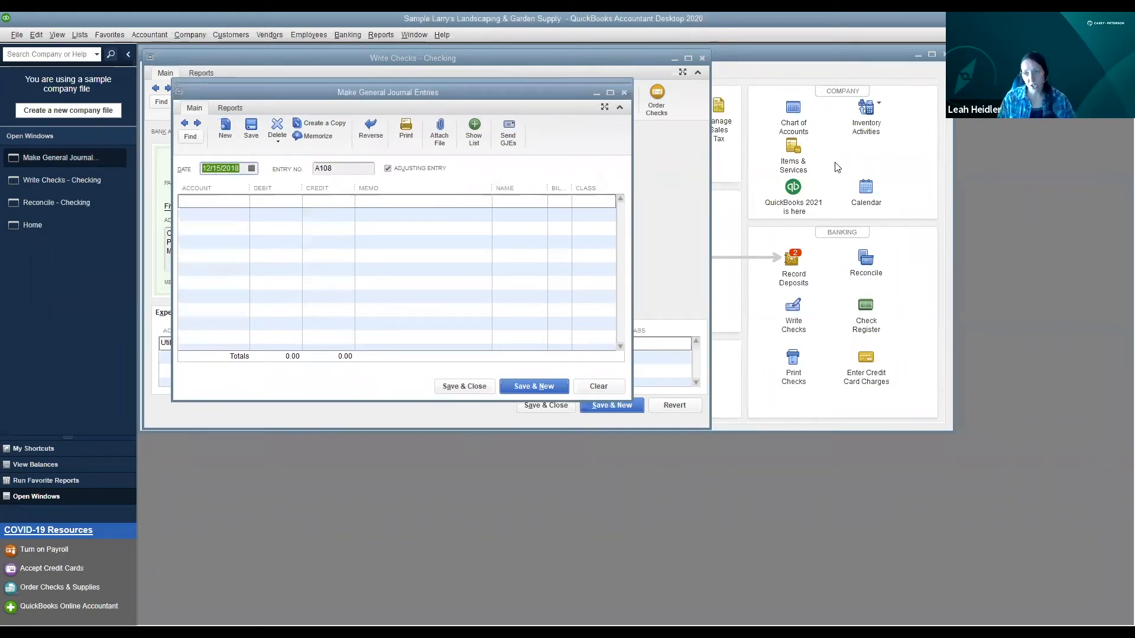
pyautogui.moveTo(388, 92); pyautogui.dragTo(872, 164)
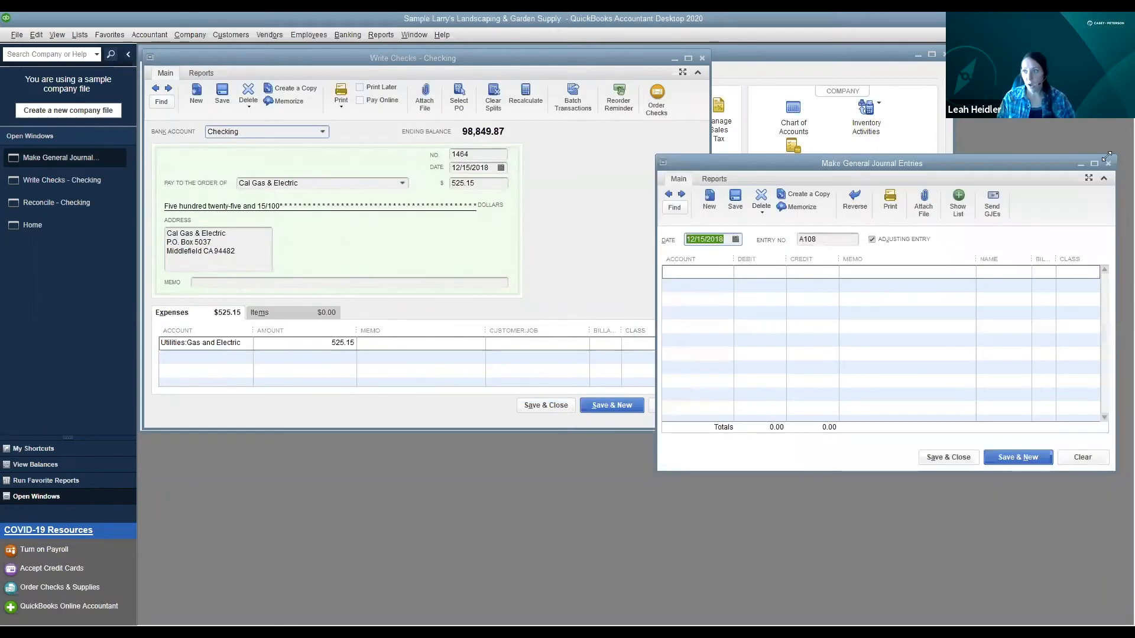
pyautogui.press('Escape')
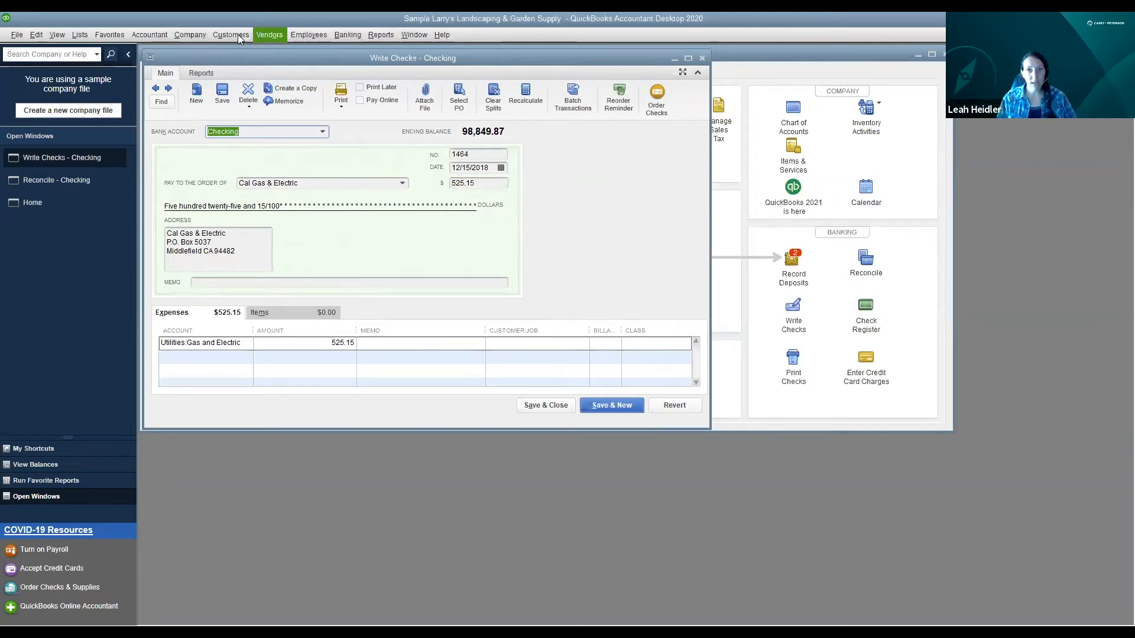
# Step: Start a new bank deposit to Checking and place its window beside the open check
pyautogui.click(351, 36)
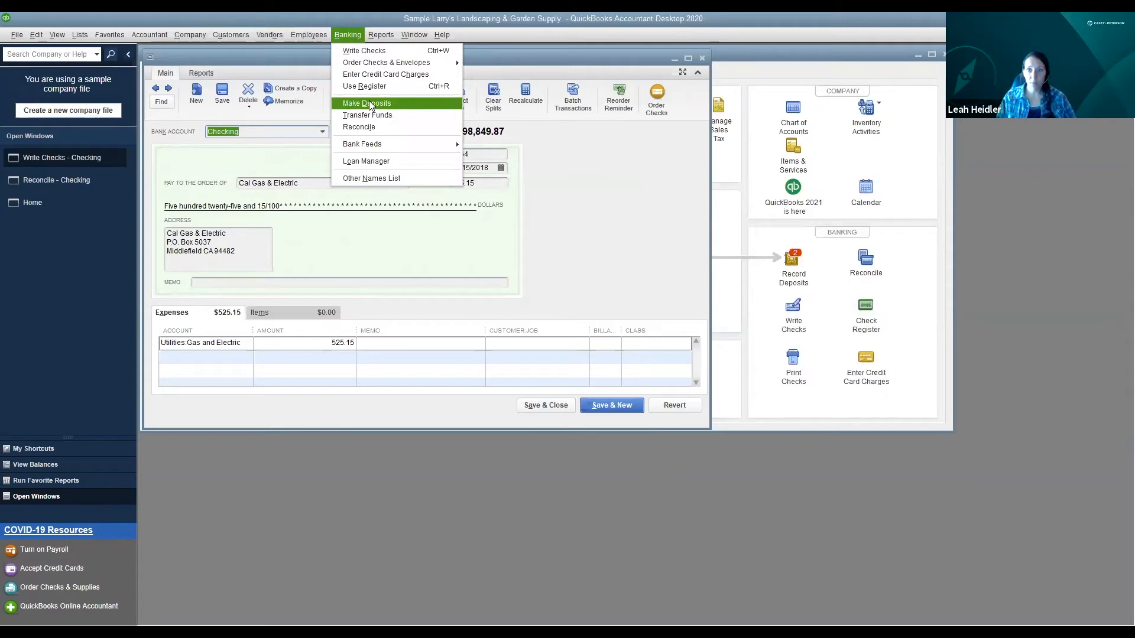
pyautogui.press('Return')
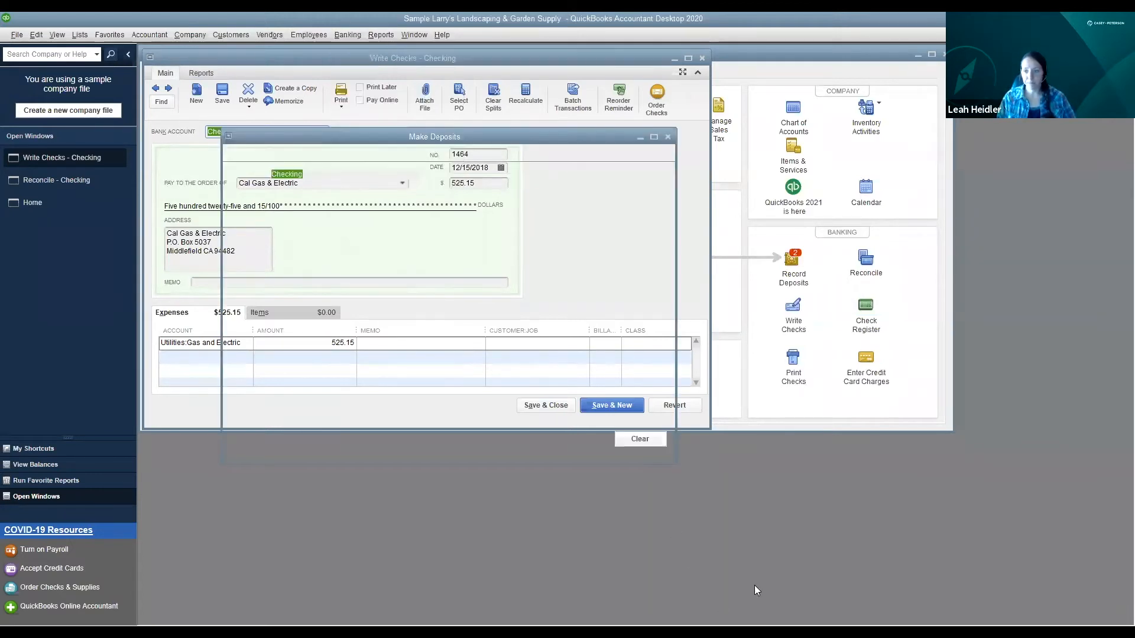
pyautogui.press('Escape')
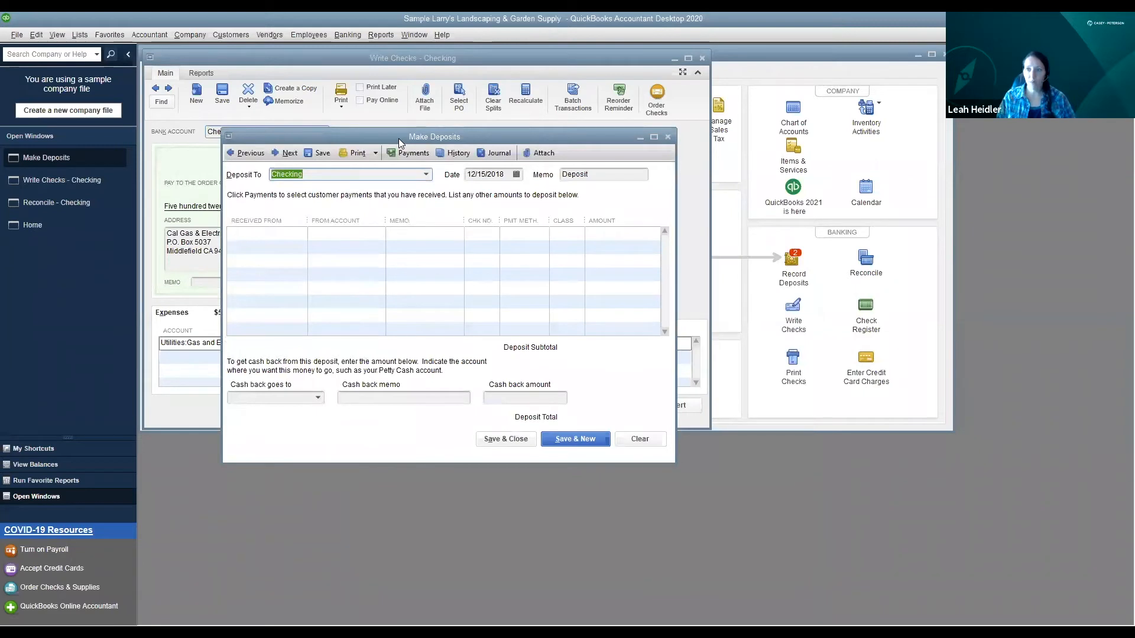
pyautogui.moveTo(399, 139); pyautogui.dragTo(720, 78)
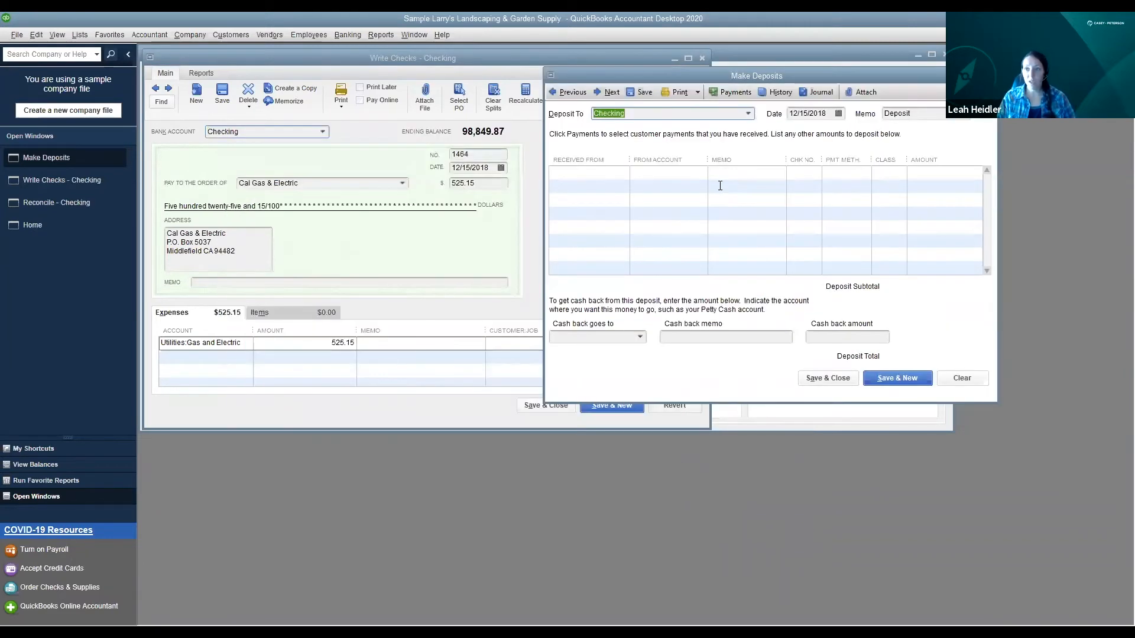
# Step: Date the deposit 11/17/2020 and assign its first line to the Utilities:Gas and Electric account
pyautogui.press('Tab')
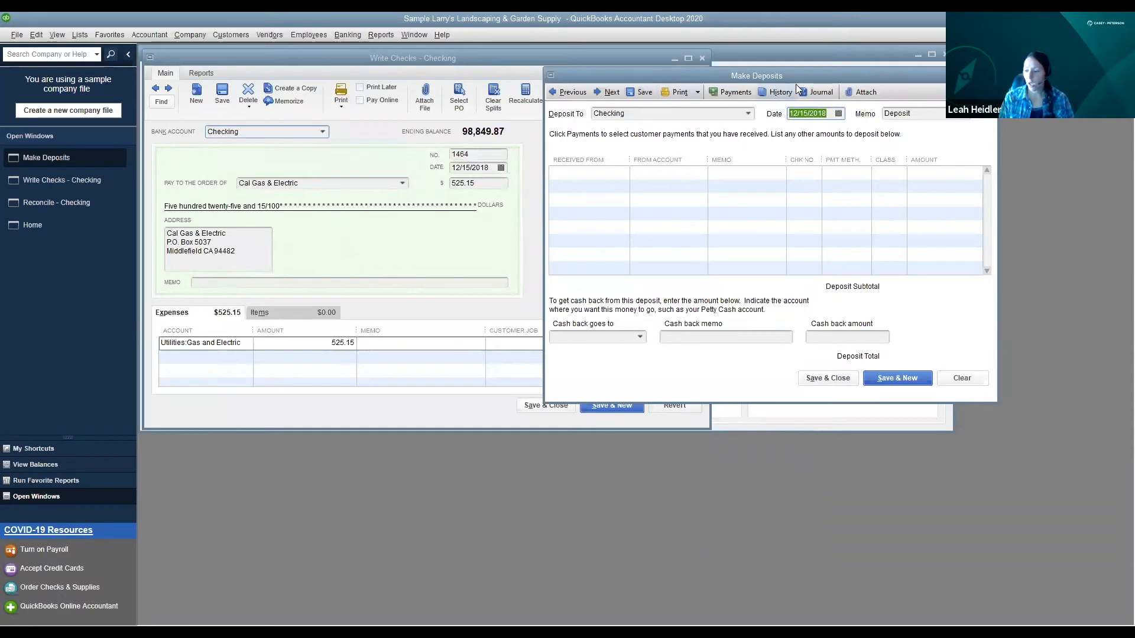
pyautogui.write('111720')
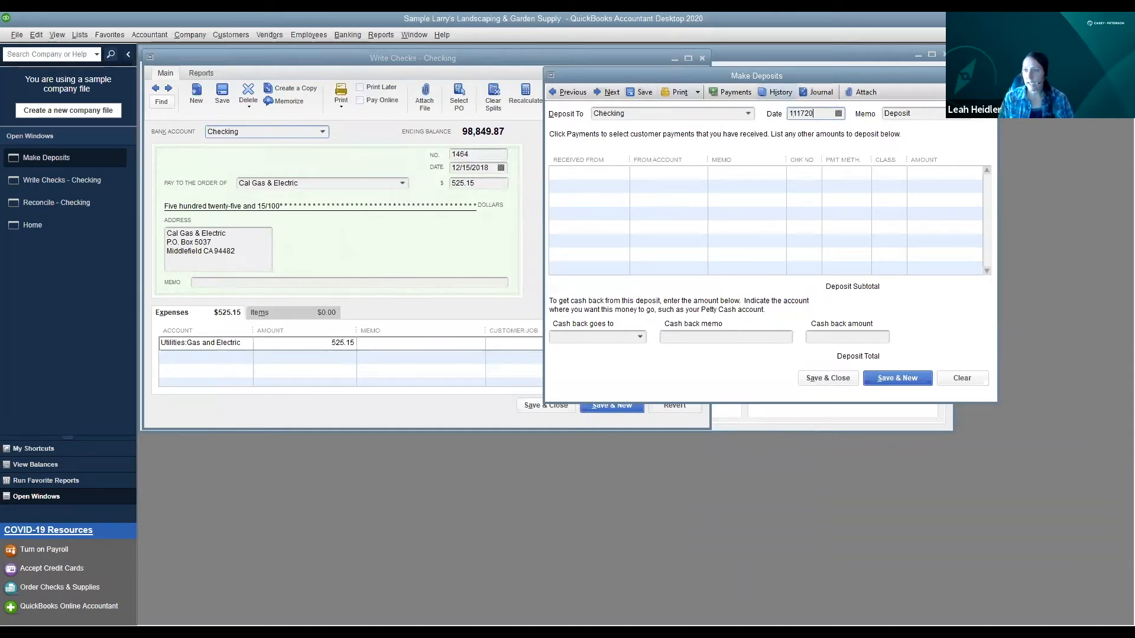
pyautogui.press('Tab')
pyautogui.press('Tab')
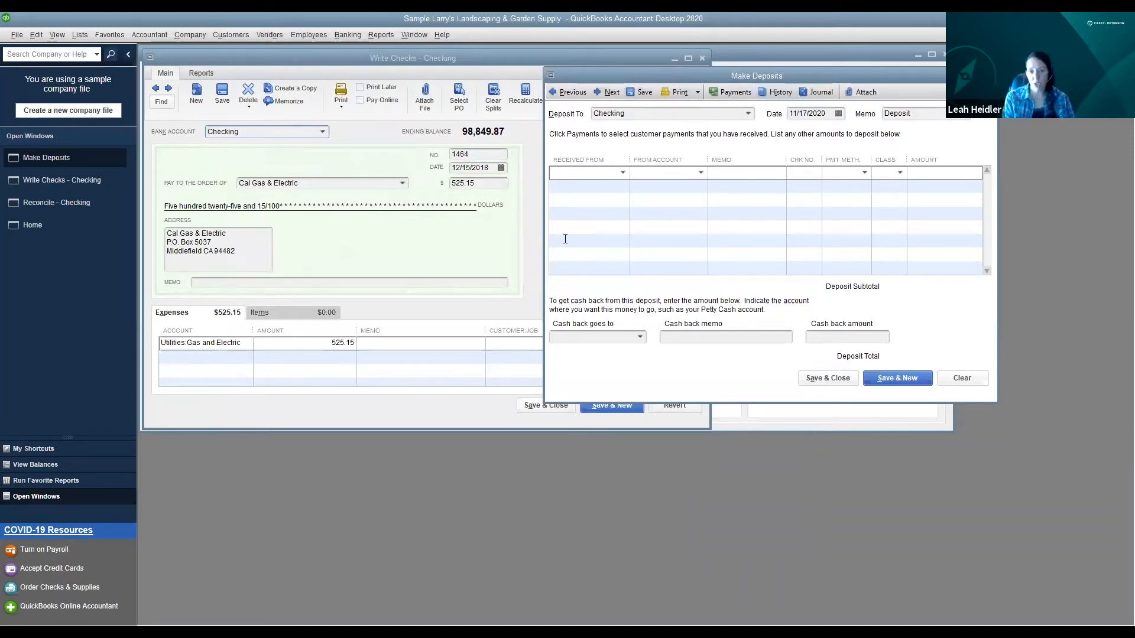
pyautogui.press('Tab')
pyautogui.write('g')
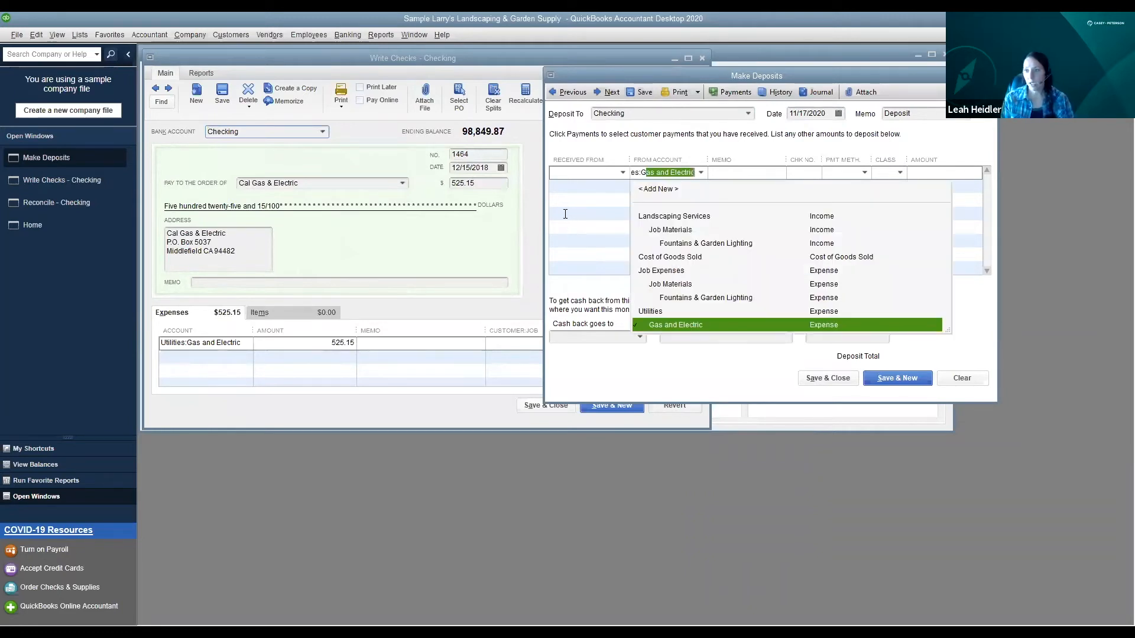
pyautogui.press('Tab')
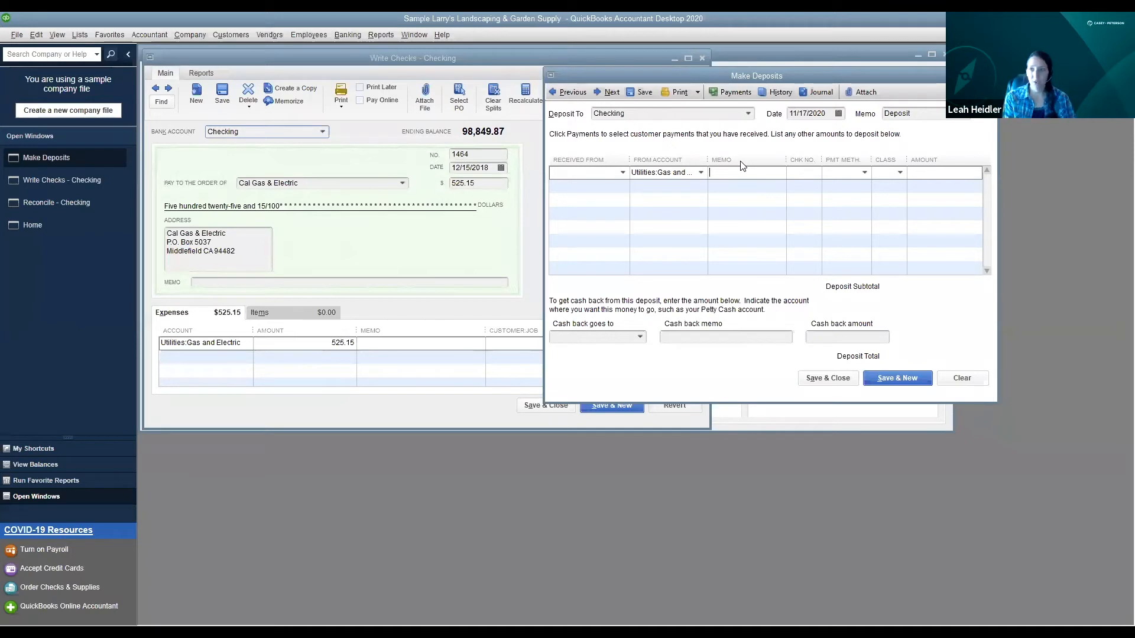
# Step: Enter the line memo "To void check #1464 originally dated 12/15/18 to gas & electric expense - check is a duplicate - voiding as of 11/17/20"
pyautogui.write('To ')
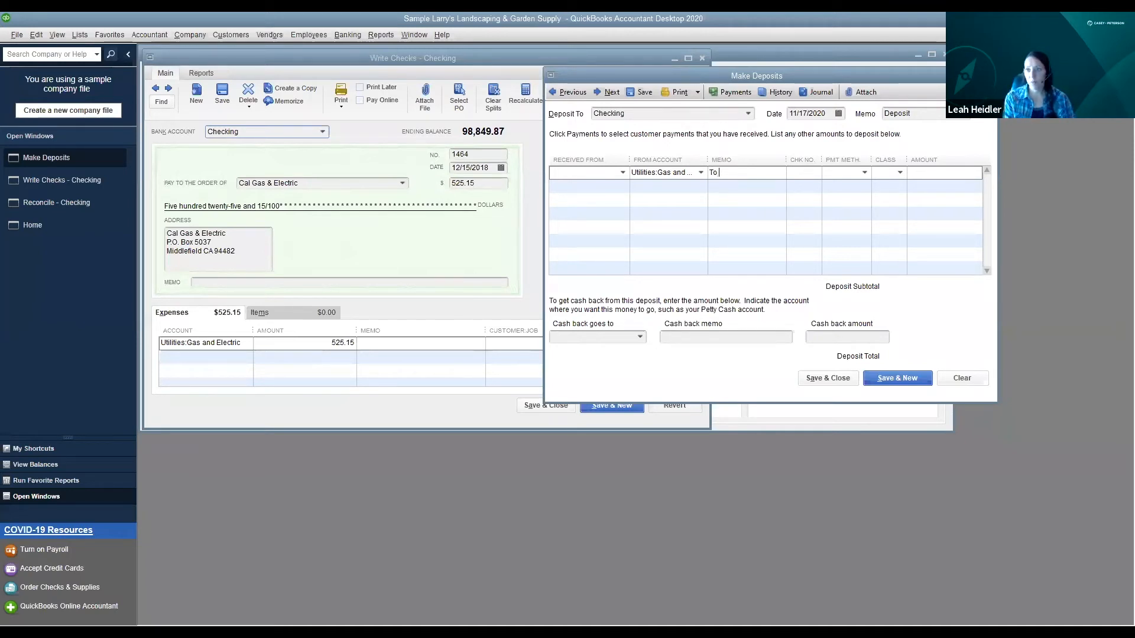
pyautogui.write('void check #1464')
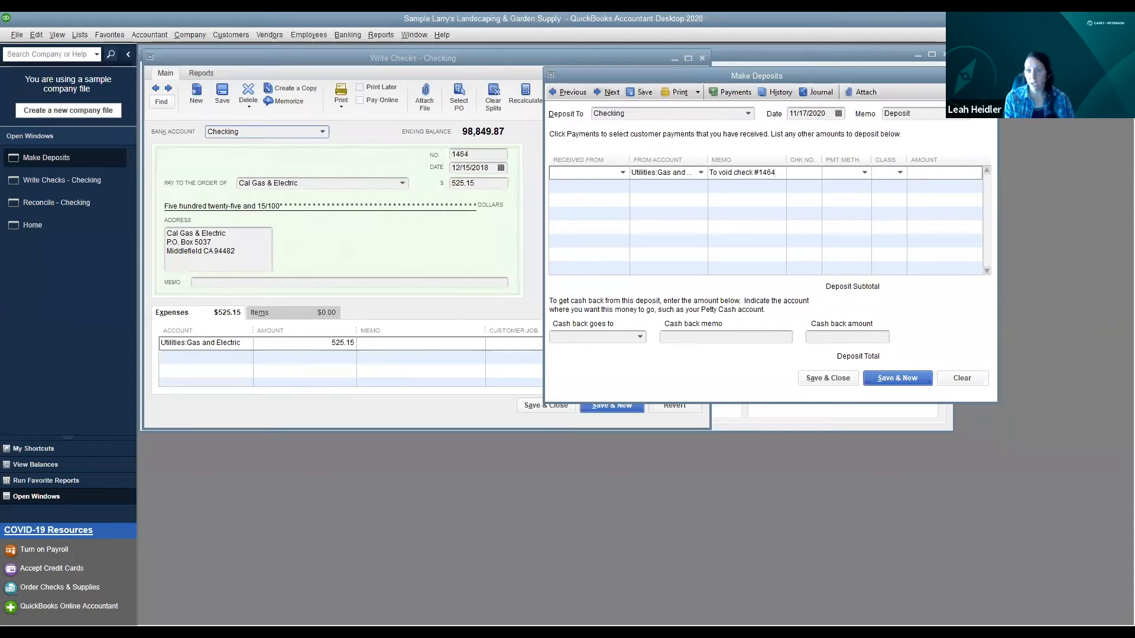
pyautogui.write(' origi')
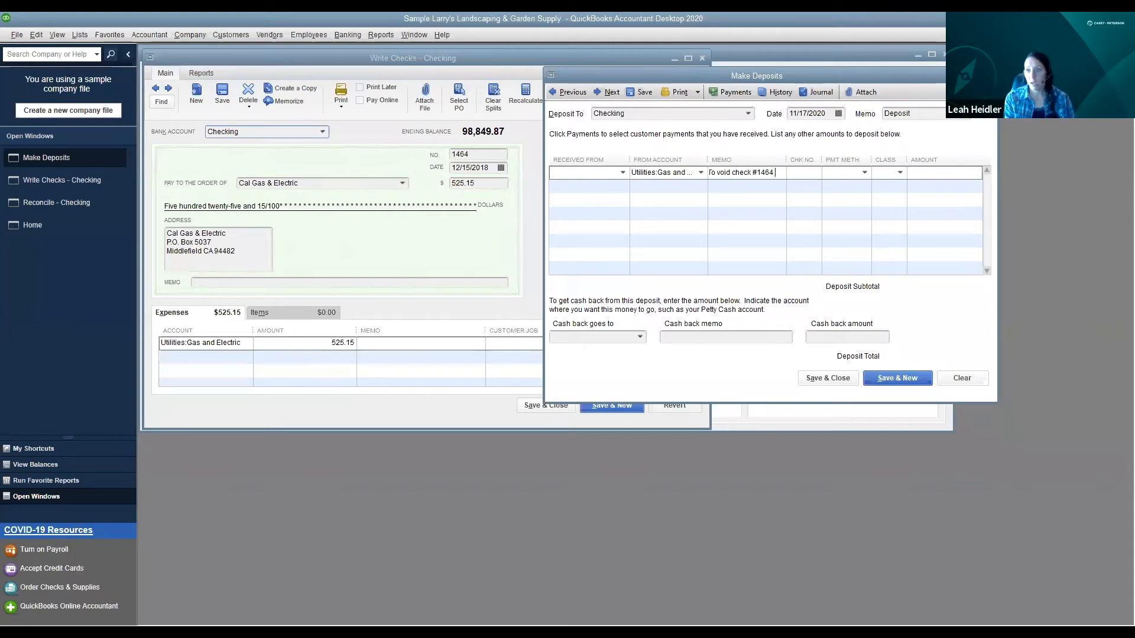
pyautogui.write('n')
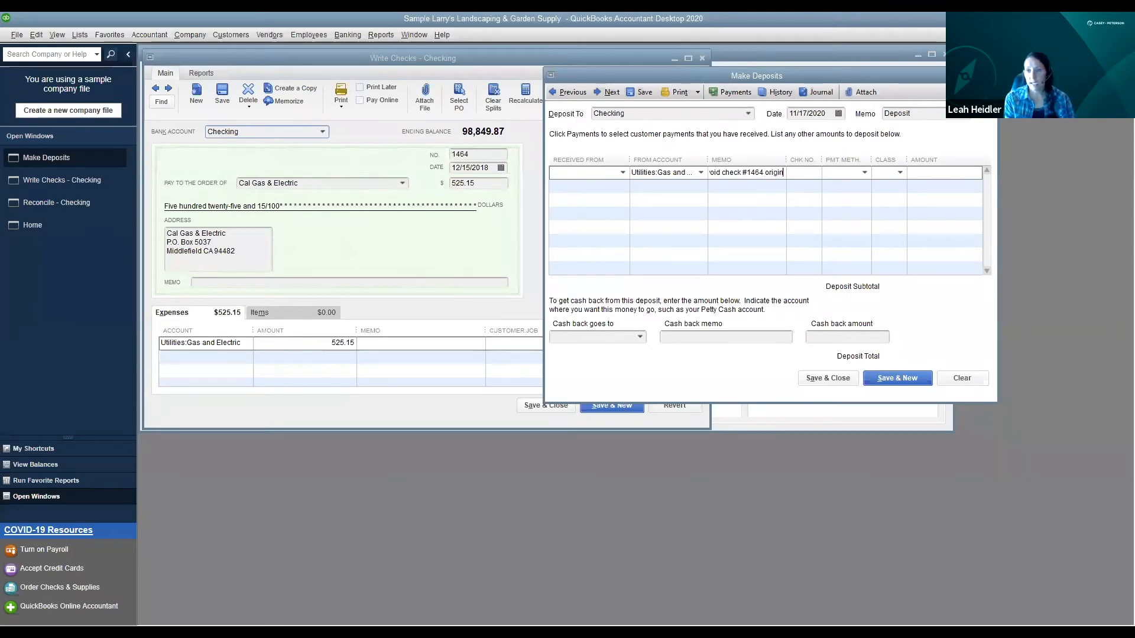
pyautogui.write('ally dated 12/')
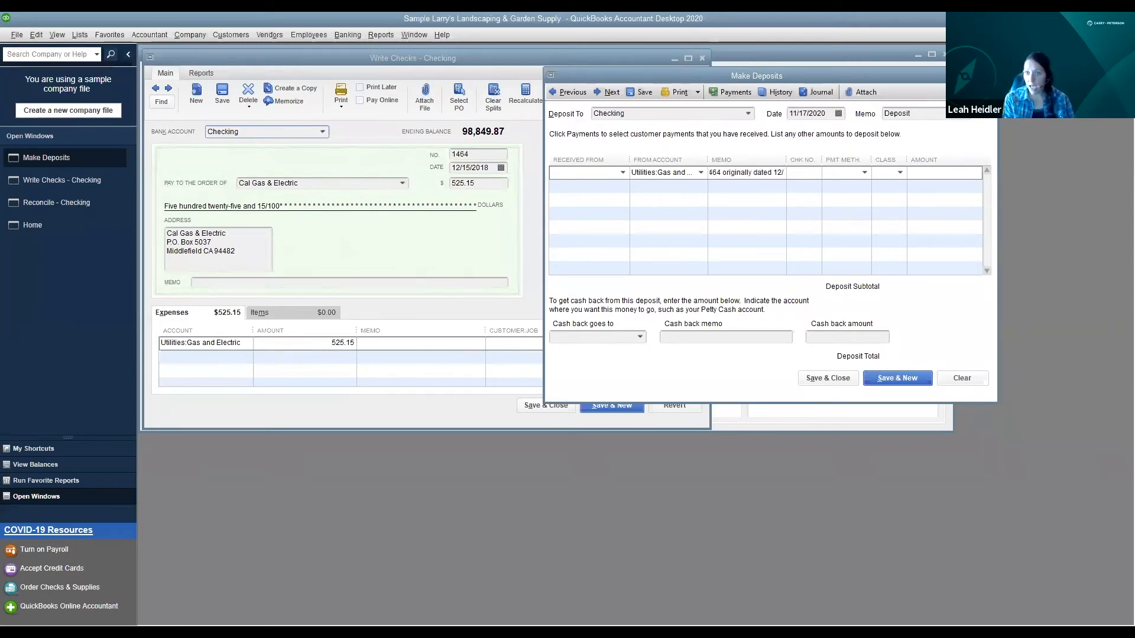
pyautogui.write('15/18')
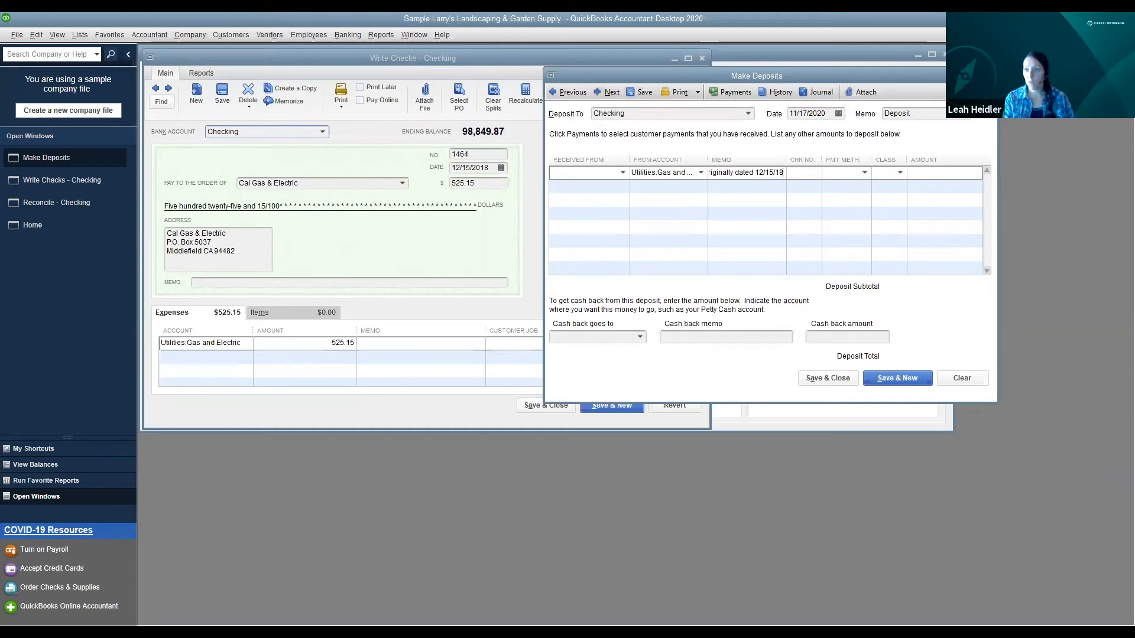
pyautogui.write('to gas')
pyautogui.write(' & electric e')
pyautogui.write('xp')
pyautogui.write('ense - check')
pyautogui.write(' is a duplicate')
pyautogui.write(' - voiding as of')
pyautogui.write(' 11/17/20')
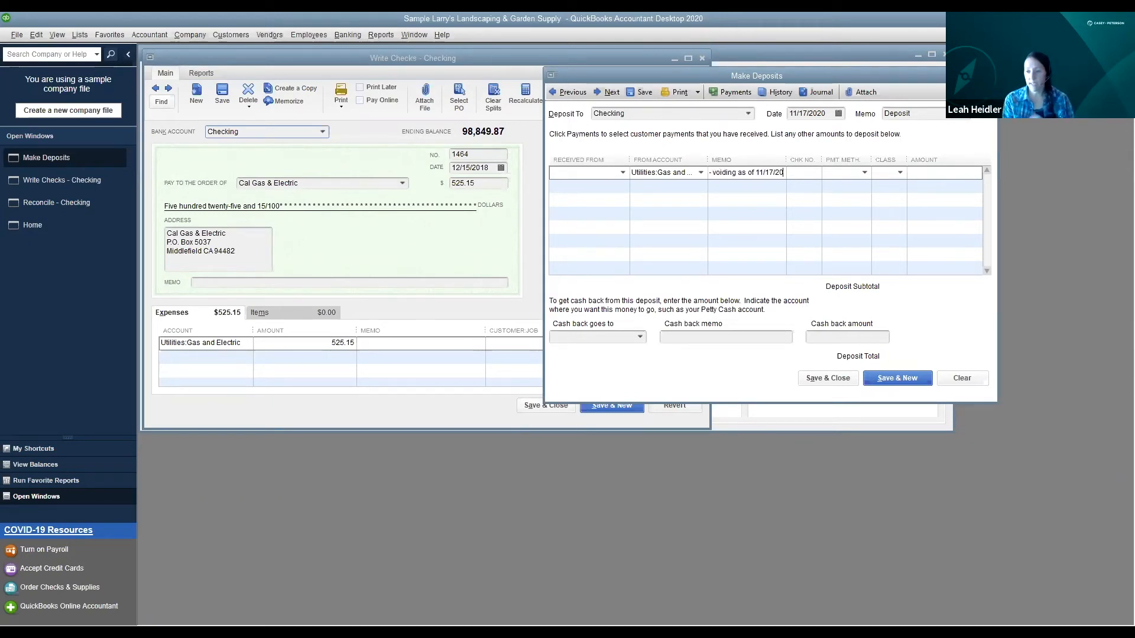
# Step: Set the deposit line's amount to 525.15, then save and close the deposit
pyautogui.press('Tab')
pyautogui.press('Tab')
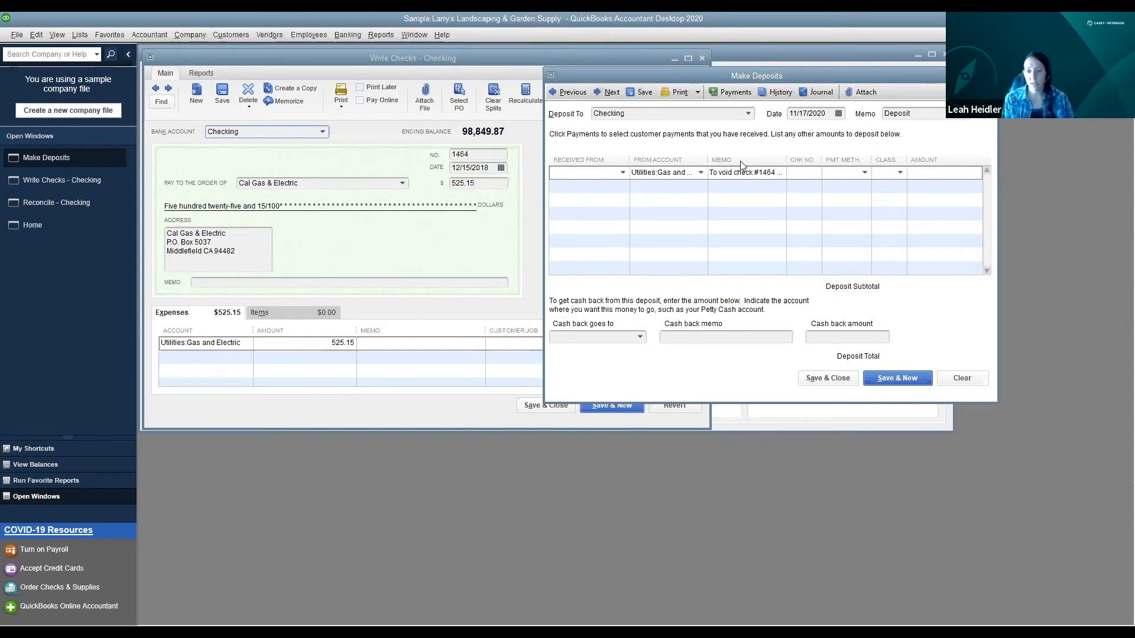
pyautogui.press('Tab')
pyautogui.write('525.15')
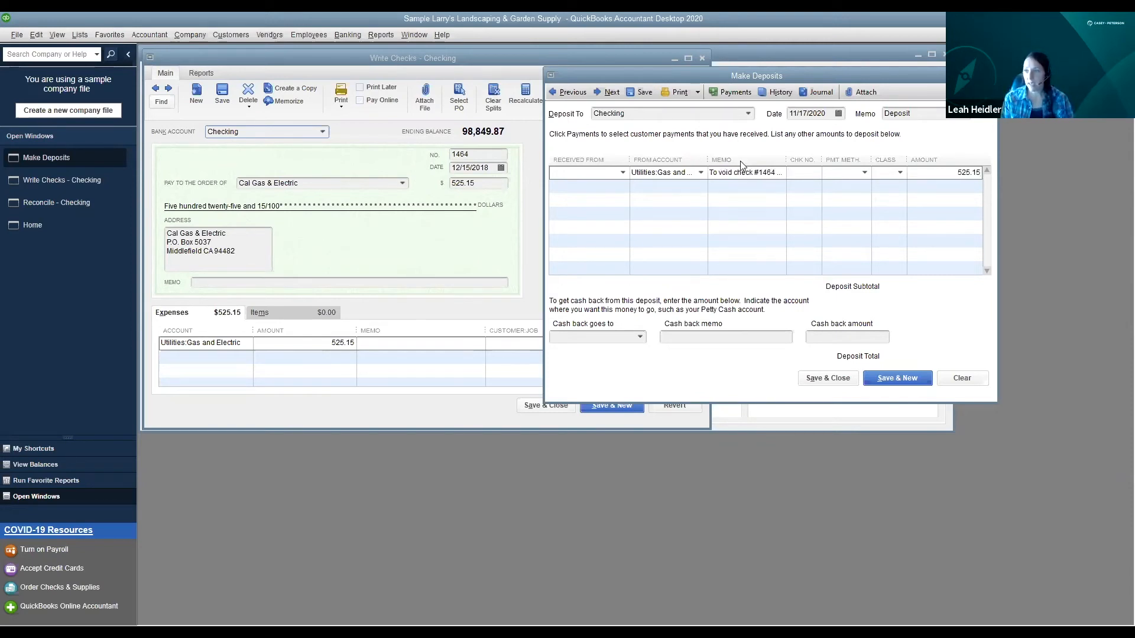
pyautogui.press('Tab')
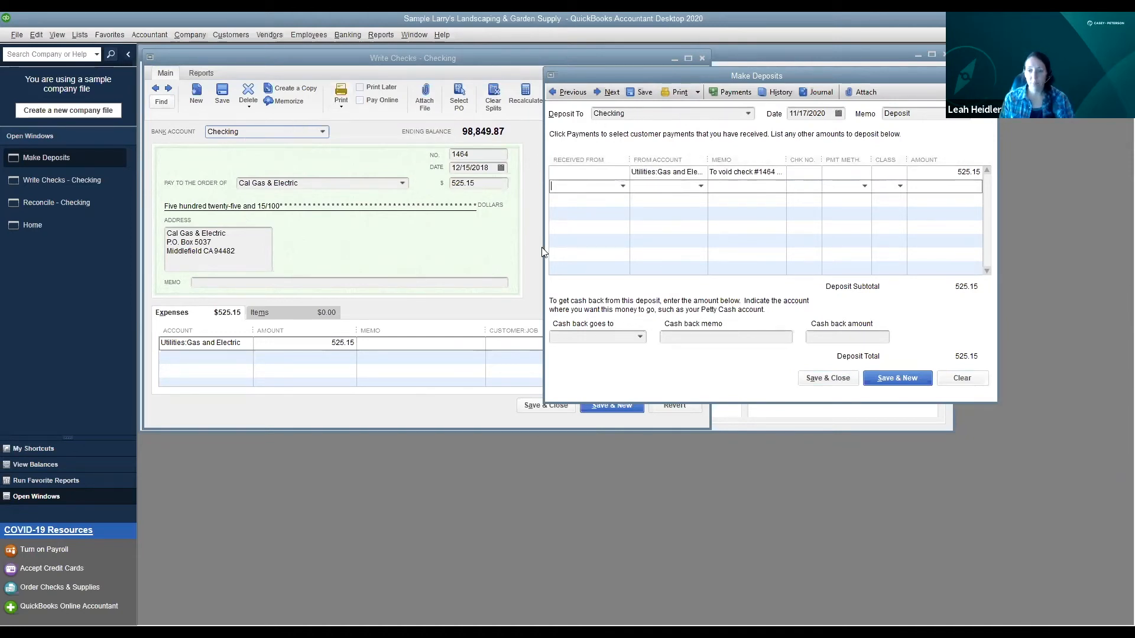
pyautogui.click(844, 376)
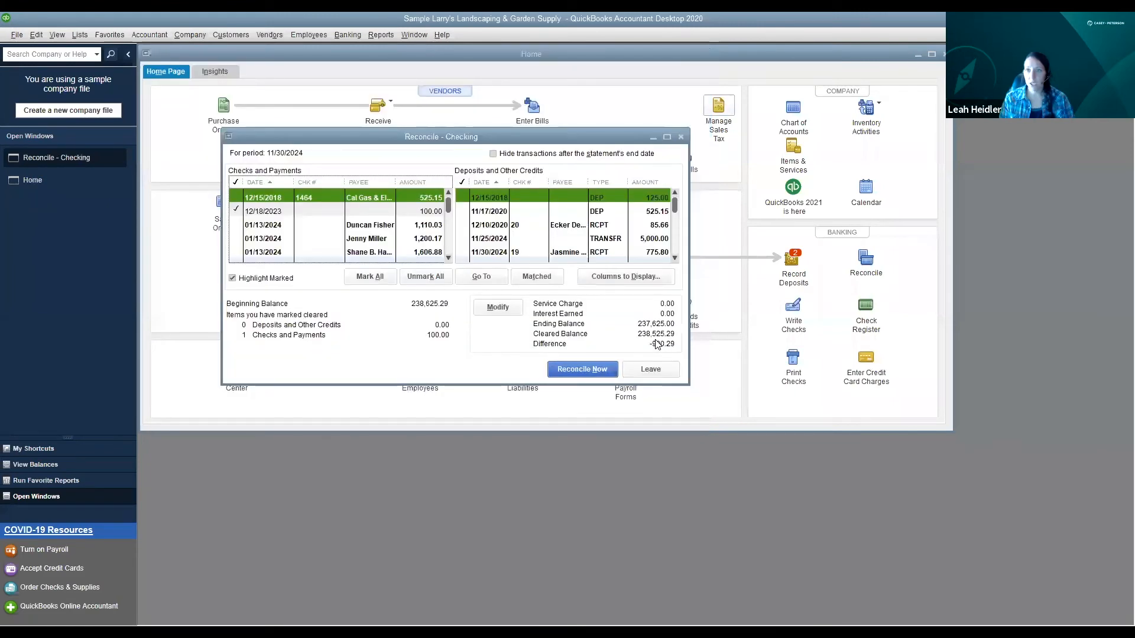
# Step: In the maximized reconciliation, mark check 1464 and the 11/17/2020 deposit as cleared and unmark the 12/18/2023 payment
pyautogui.click(667, 136)
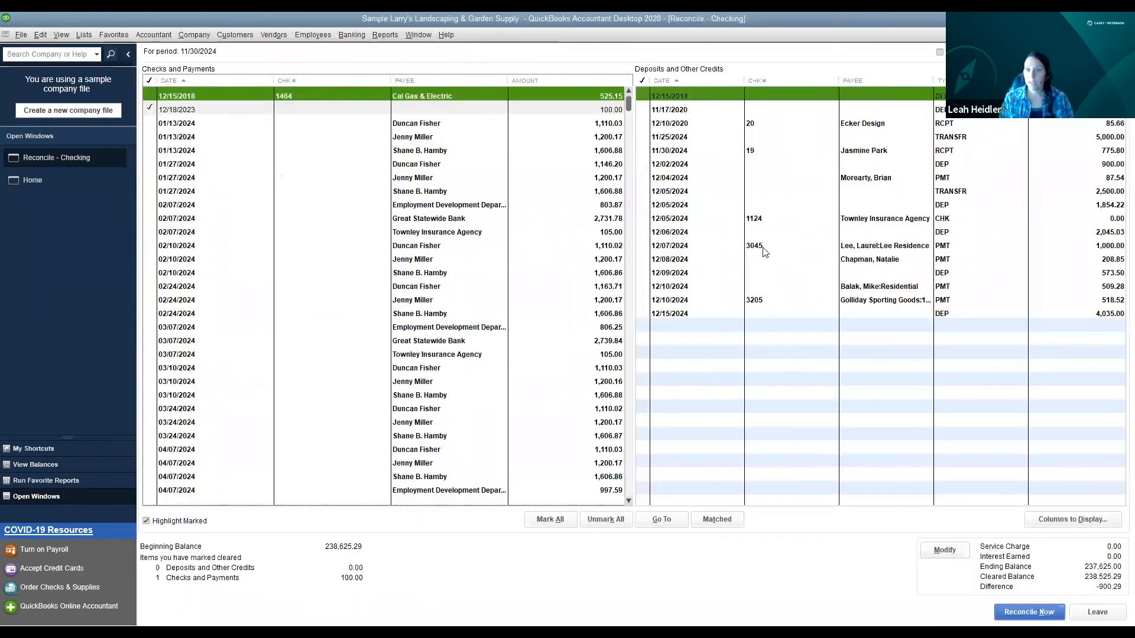
pyautogui.click(267, 96)
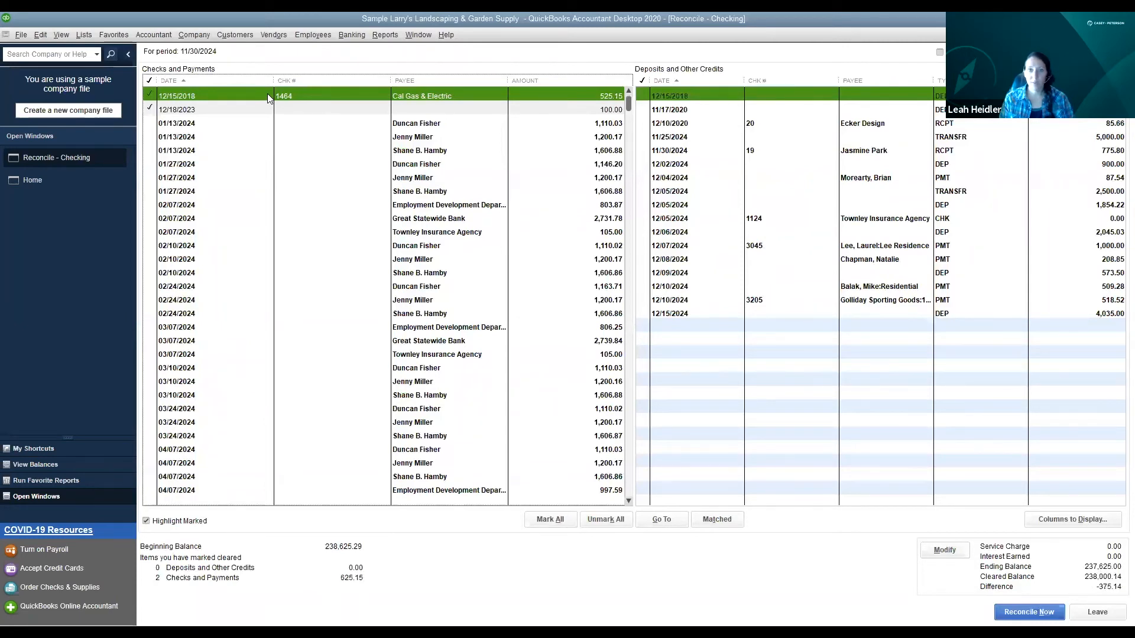
pyautogui.click(241, 109)
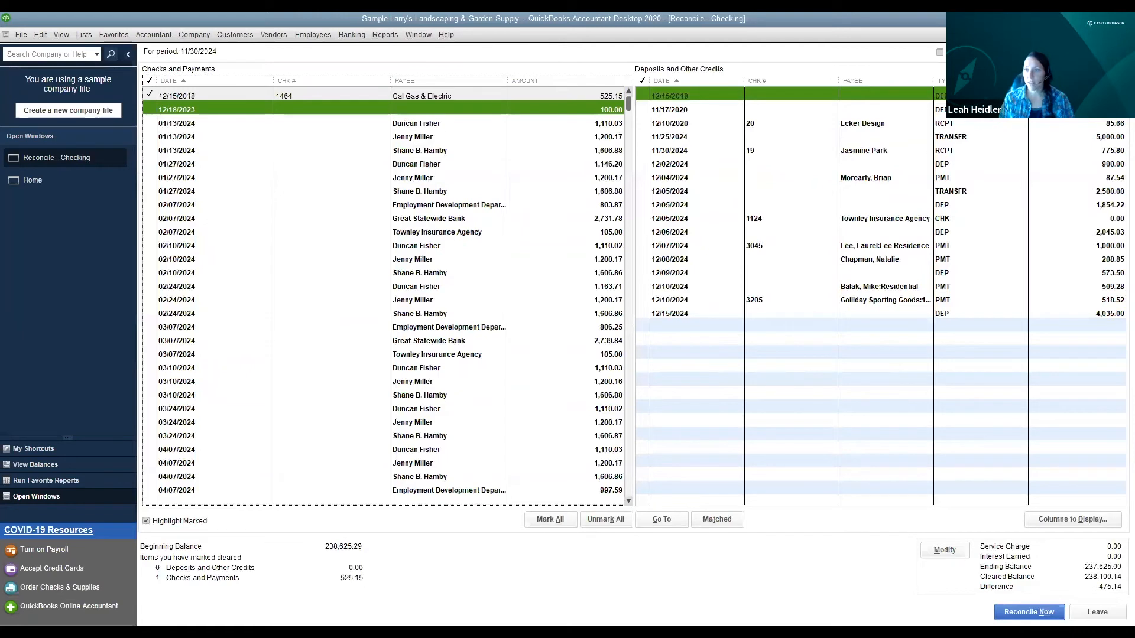
pyautogui.click(970, 109)
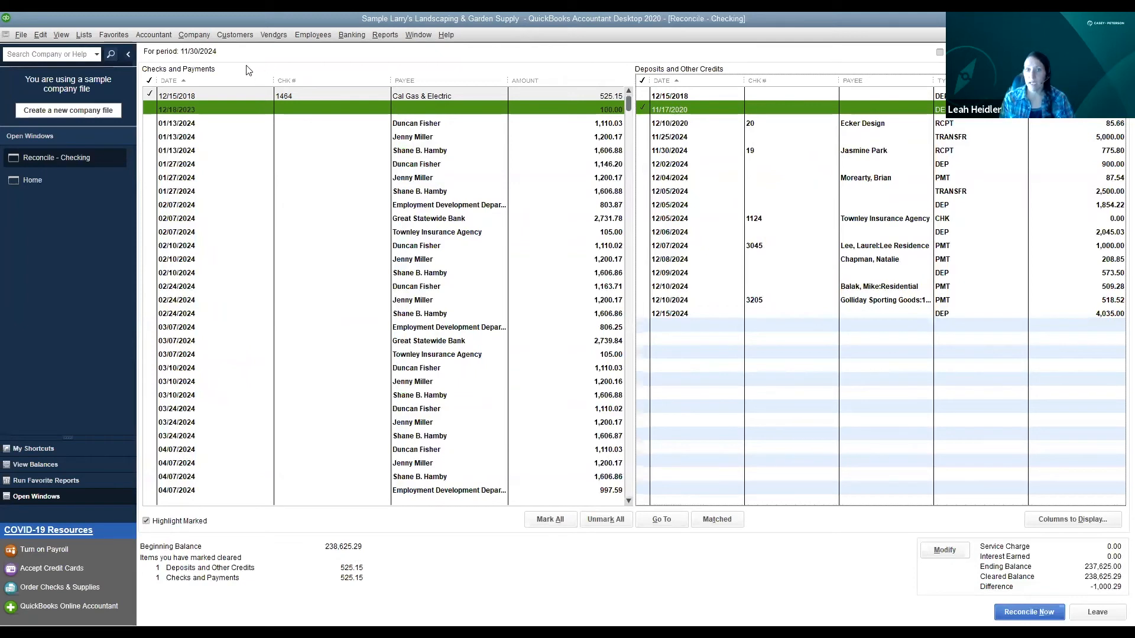
pyautogui.click(643, 106)
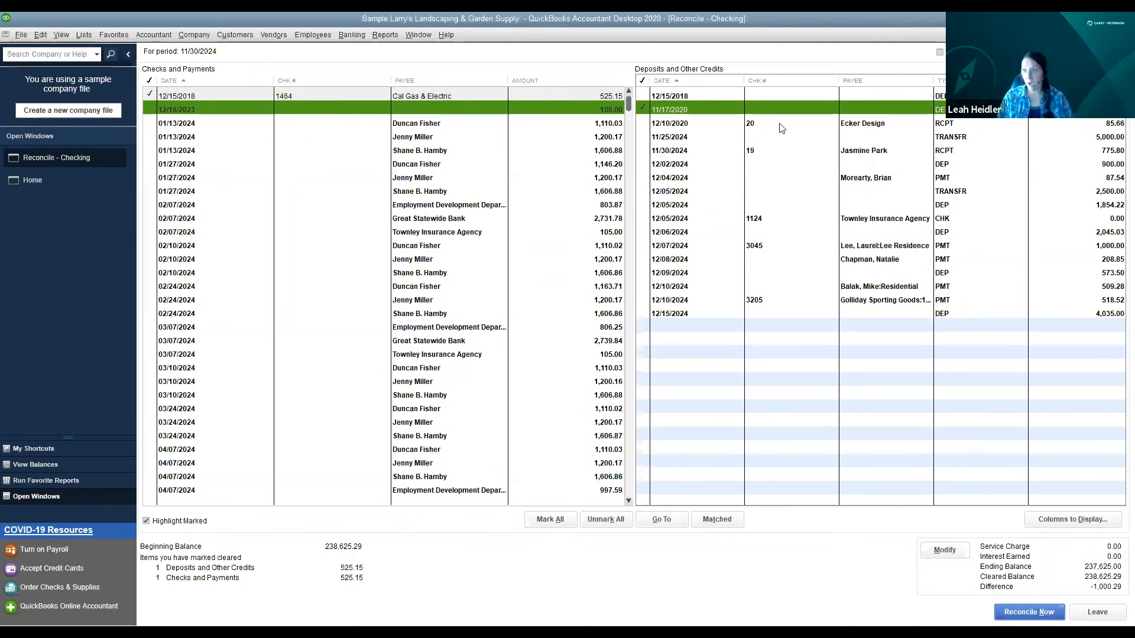
# Step: Open the old 12/15/2018 deposit from the reconciliation list and move the reconciliation window beside it
pyautogui.click(801, 95)
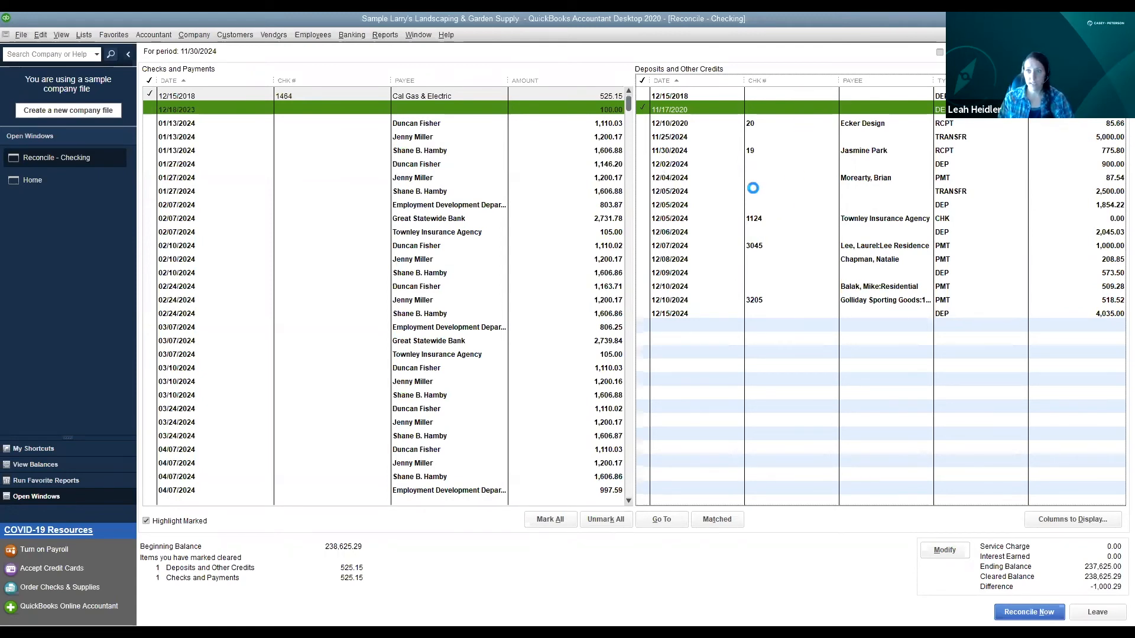
pyautogui.doubleClick(800, 96)
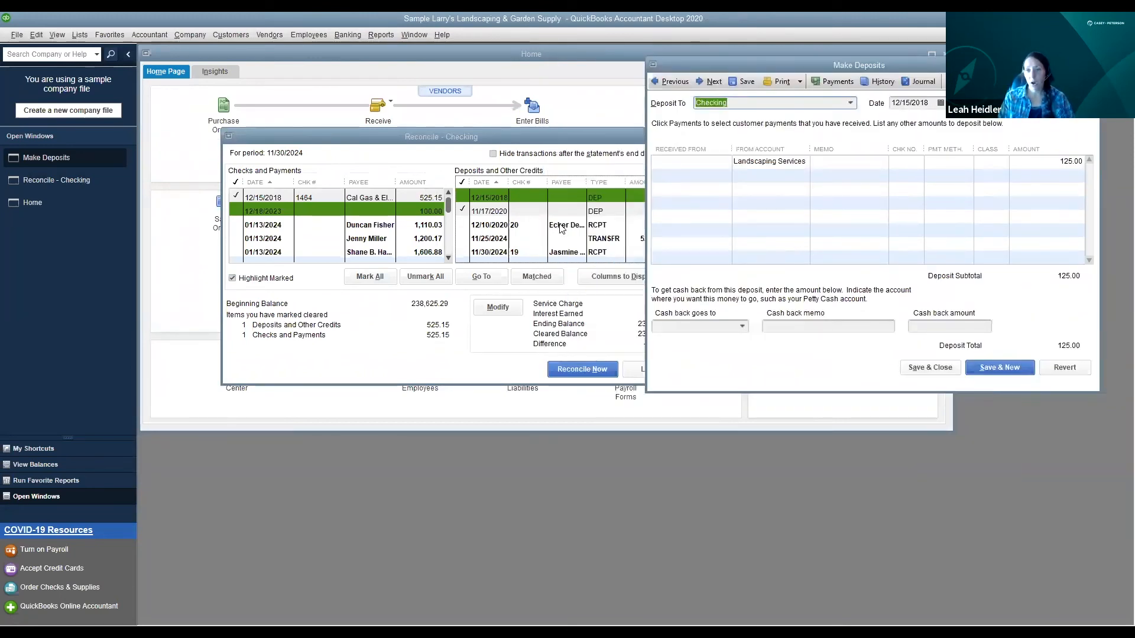
pyautogui.click(571, 139)
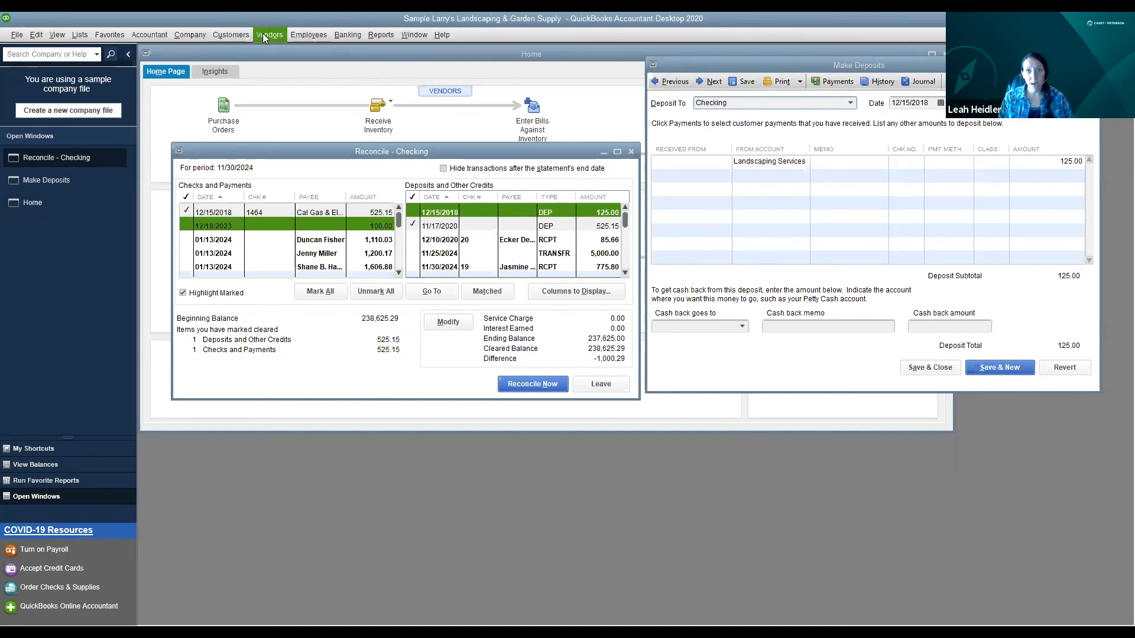
# Step: Start a new check from Checking in a taller window and place the old deposit's window beside it
pyautogui.click(345, 36)
pyautogui.click(362, 48)
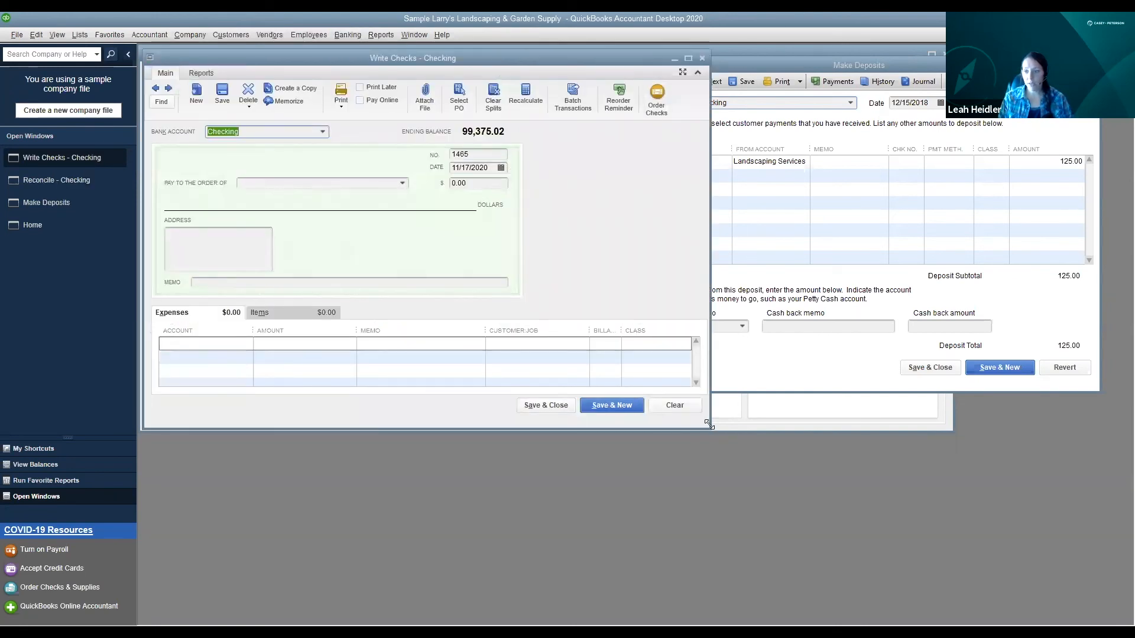
pyautogui.moveTo(681, 430); pyautogui.dragTo(686, 456)
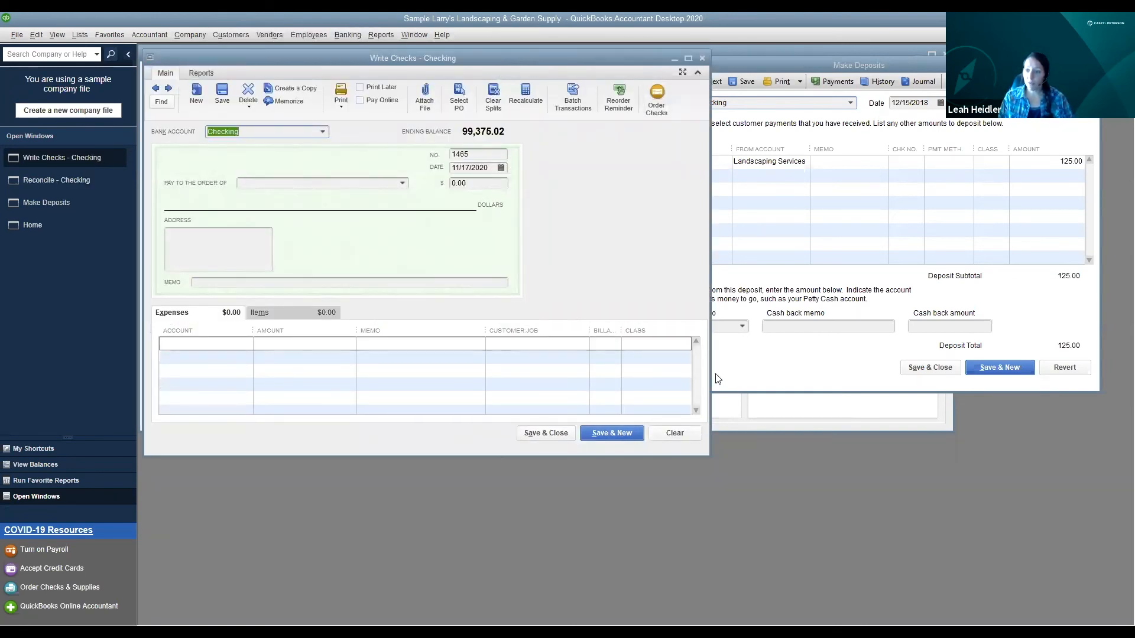
pyautogui.click(823, 63)
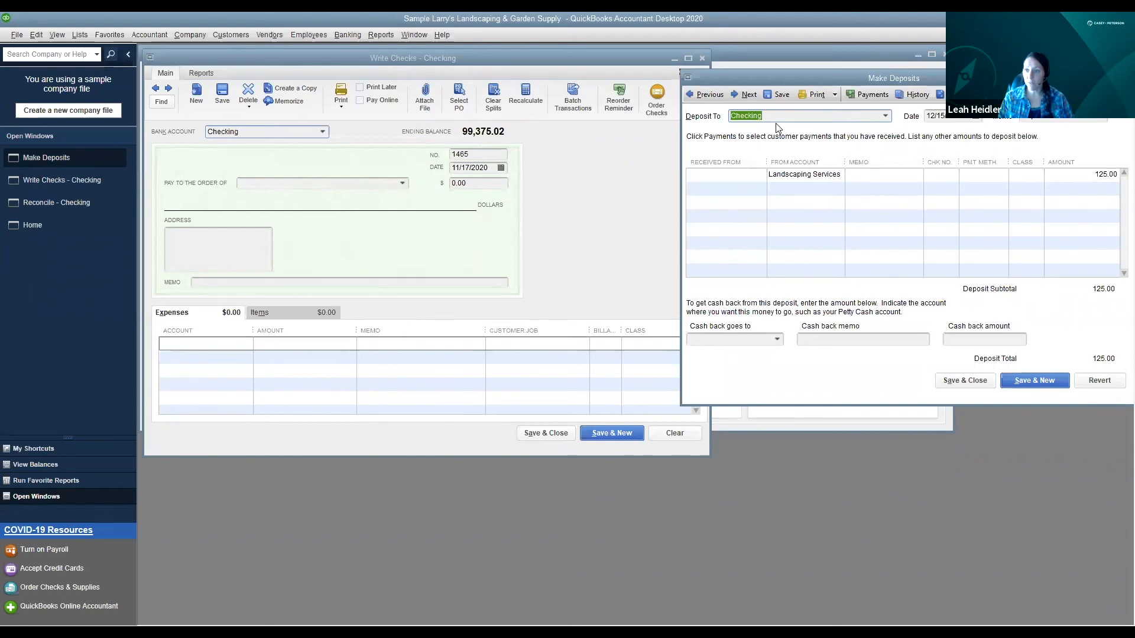
pyautogui.click(841, 178)
pyautogui.click(838, 175)
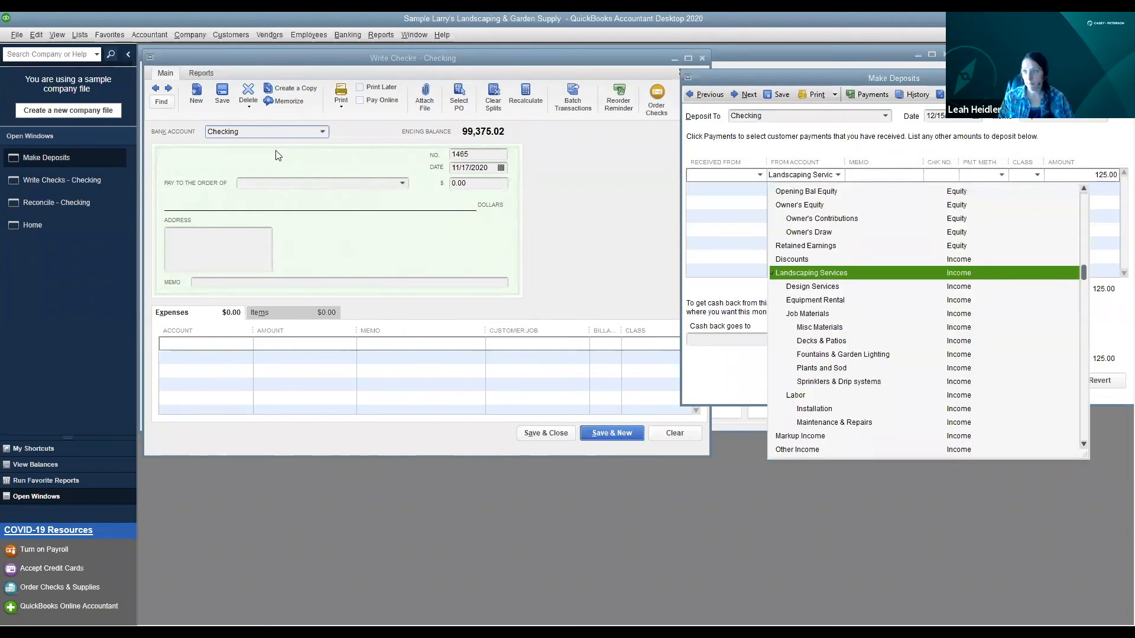
# Step: Set the new check's number to VOID and its amount to 125.00
pyautogui.click(472, 152)
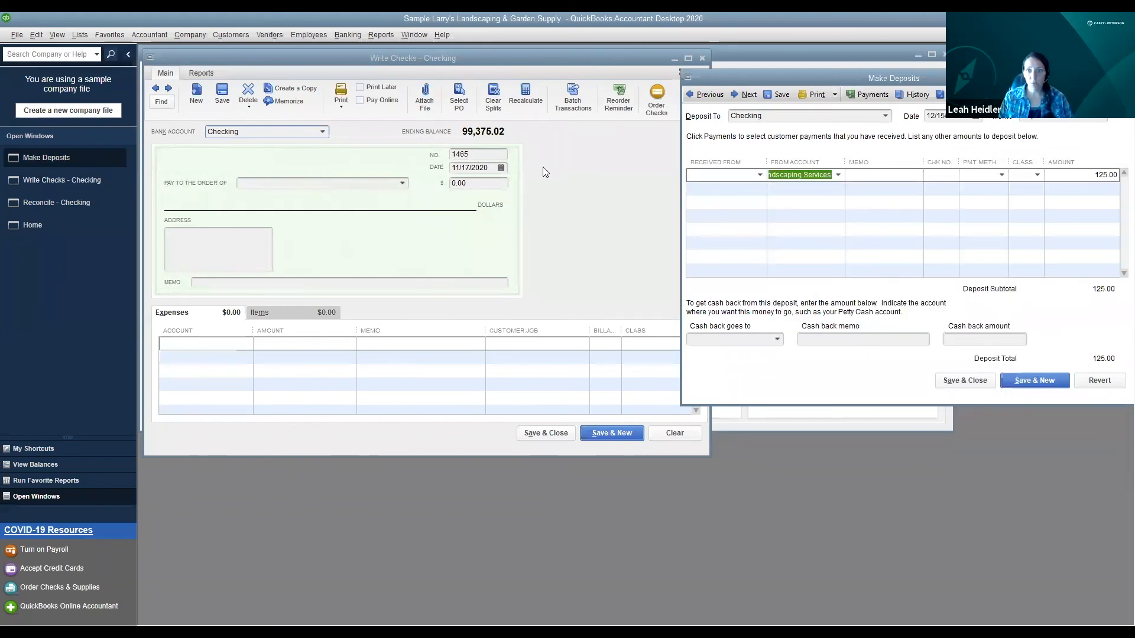
pyautogui.click(532, 214)
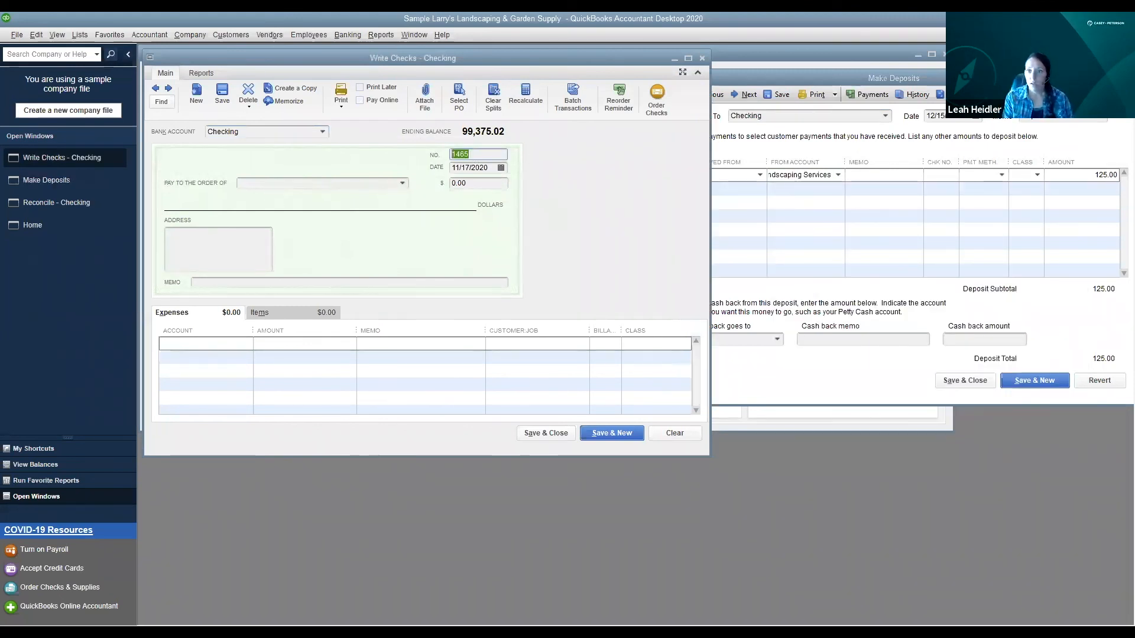
pyautogui.write('EFT')
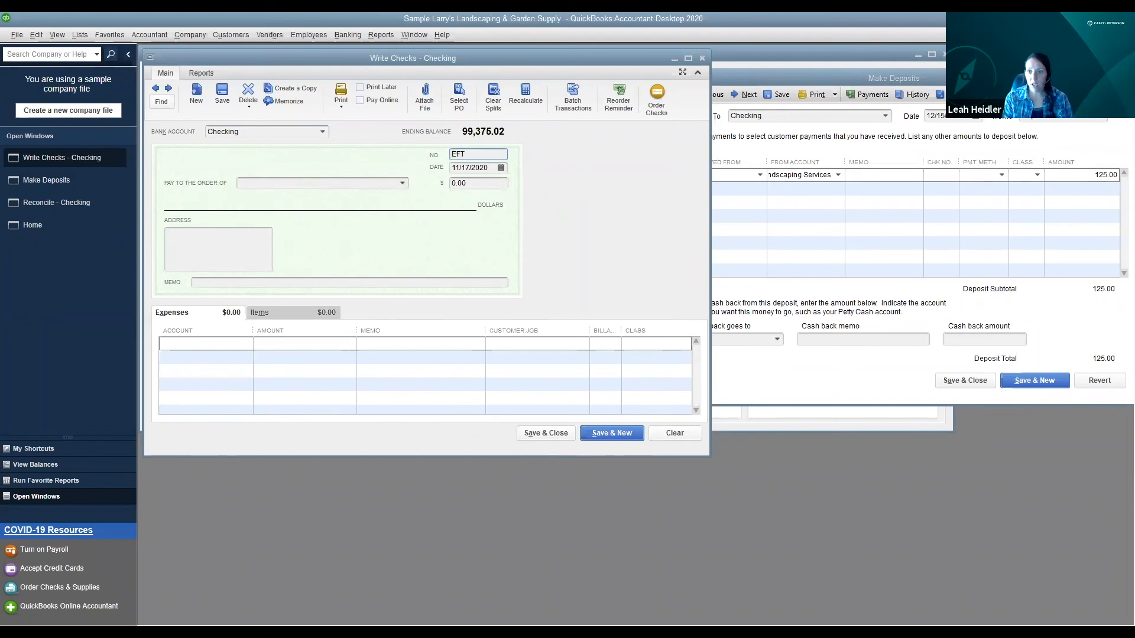
pyautogui.press('BackSpace')
pyautogui.press('BackSpace')
pyautogui.press('BackSpace')
pyautogui.write('VOID')
pyautogui.press('Tab')
pyautogui.press('Tab')
pyautogui.press('Tab')
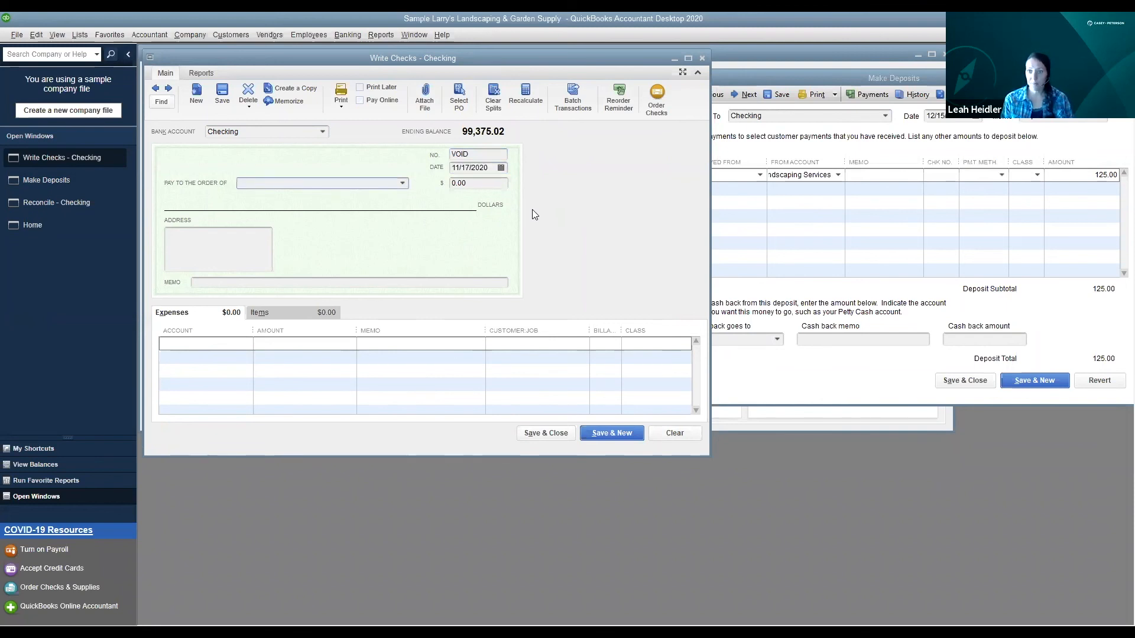
pyautogui.write('125')
pyautogui.press('Tab')
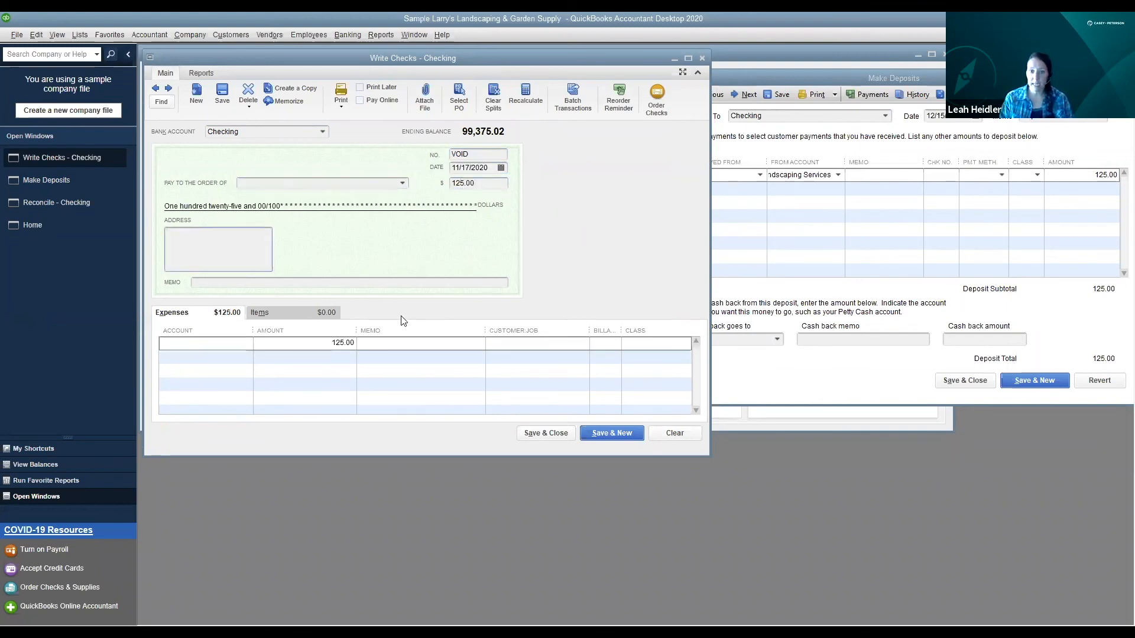
# Step: Assign the check's first expense line to the Landscaping Services account
pyautogui.click(216, 344)
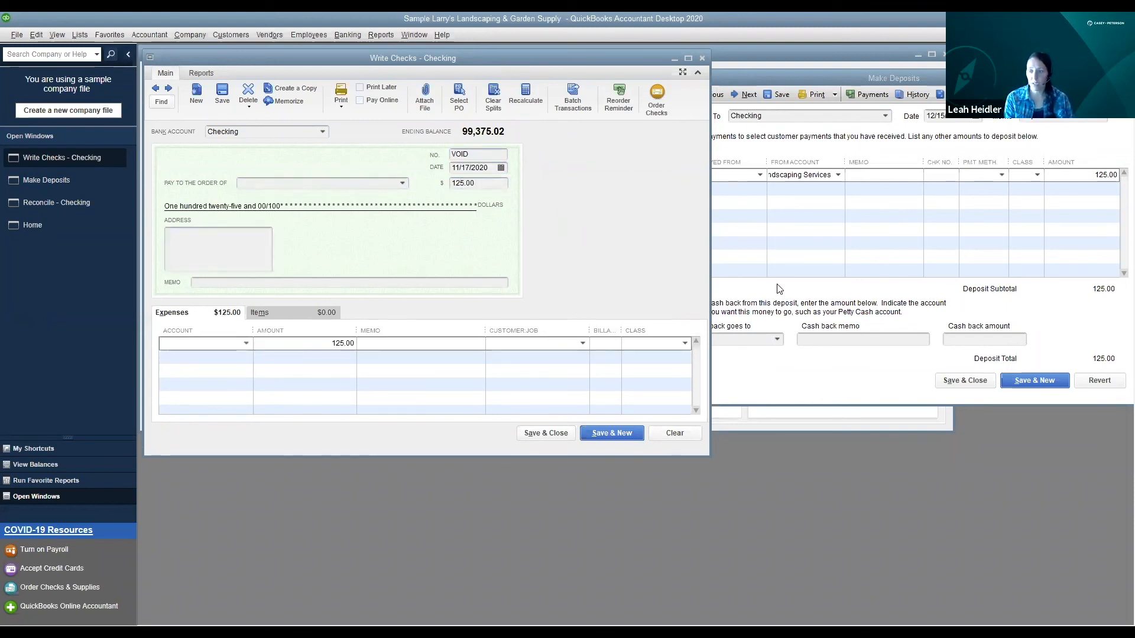
pyautogui.write('Landscaping Services')
pyautogui.press('Tab')
pyautogui.press('Tab')
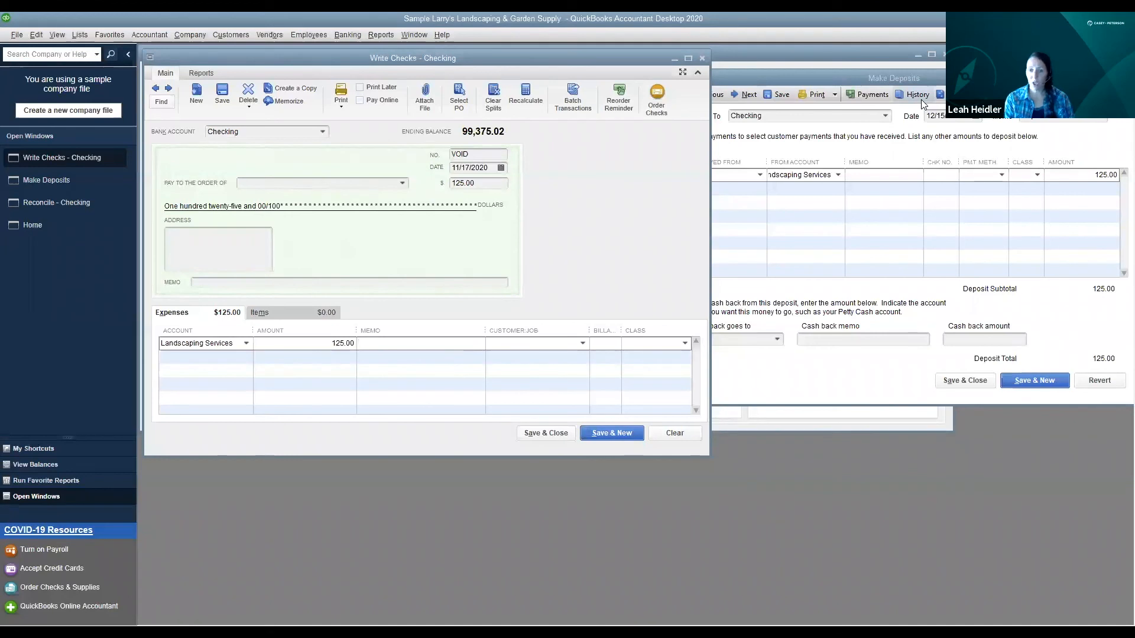
# Step: Enter the line memo "To void deposit originally dated 12/15/18 for $125 that was a duplicate", then save and close the check
pyautogui.write('To void ')
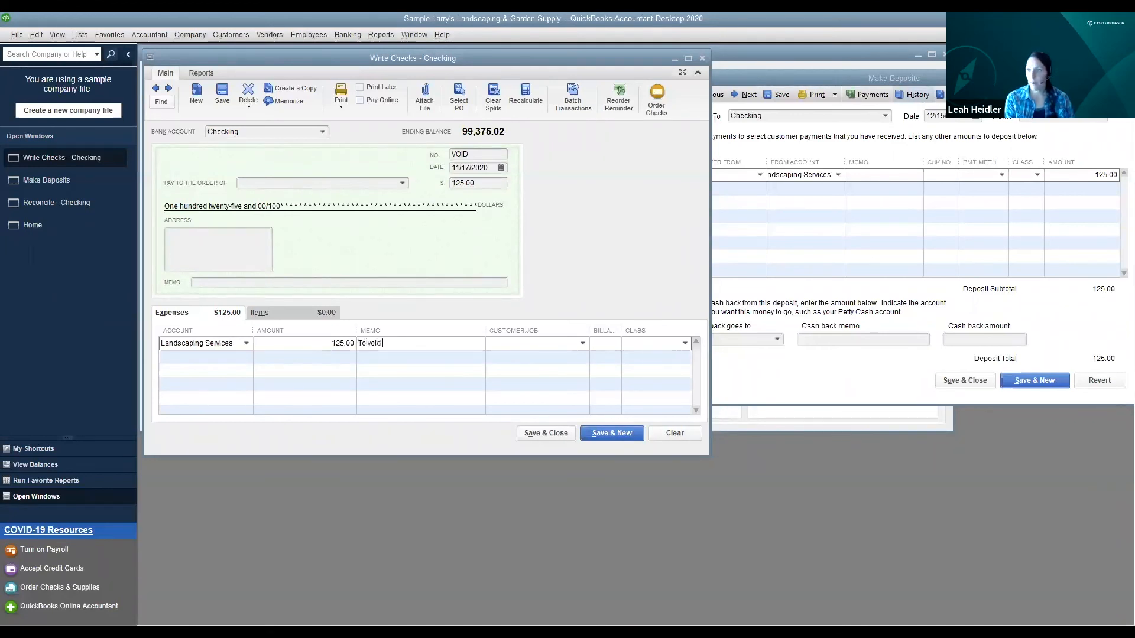
pyautogui.write('deposit originally dated 1')
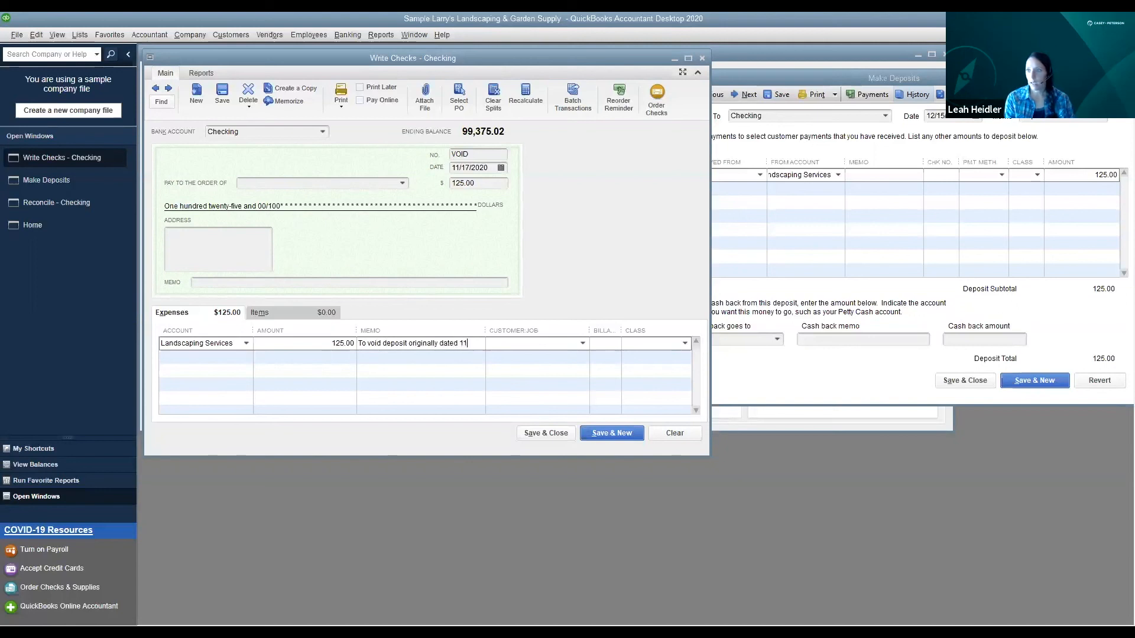
pyautogui.write('2/15/18 for $125 that was a duplicate')
pyautogui.press('Tab')
pyautogui.press('Tab')
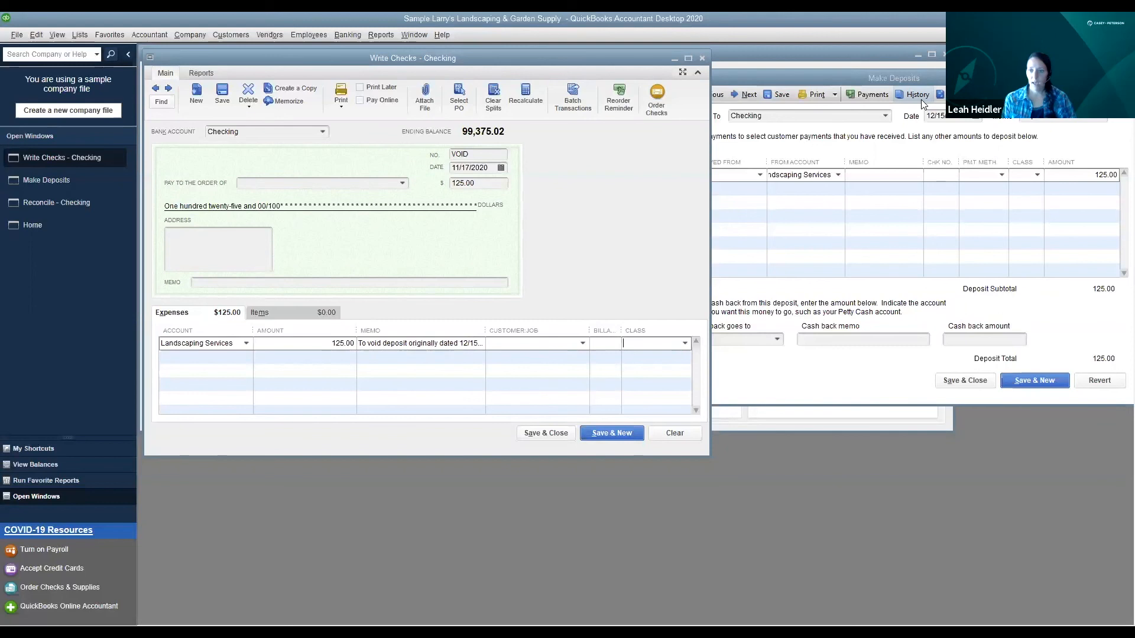
pyautogui.click(538, 433)
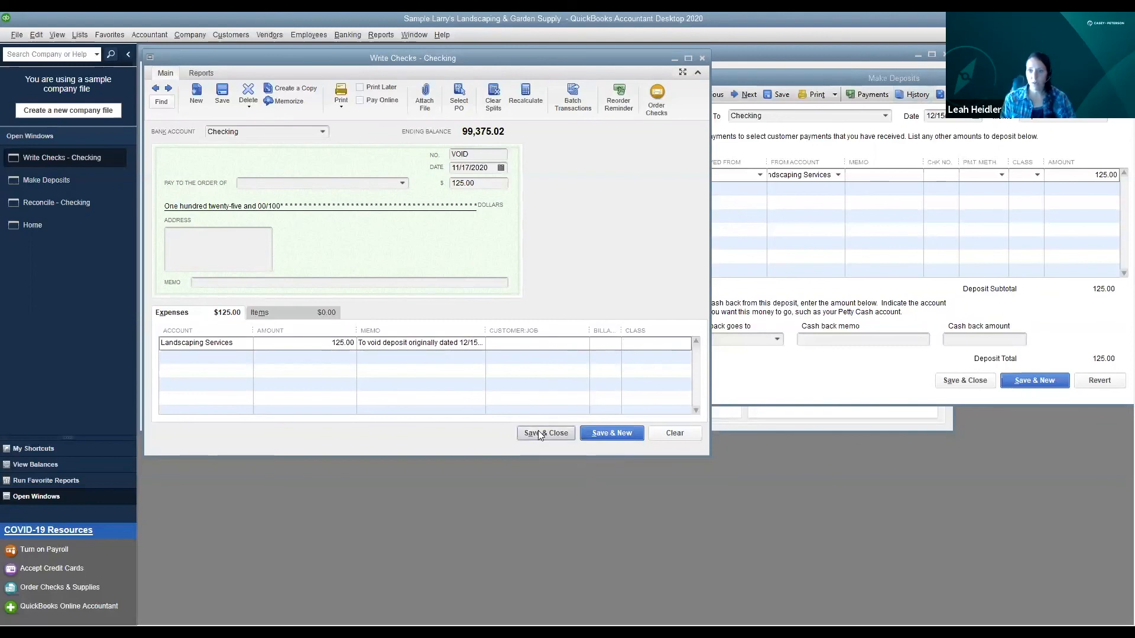